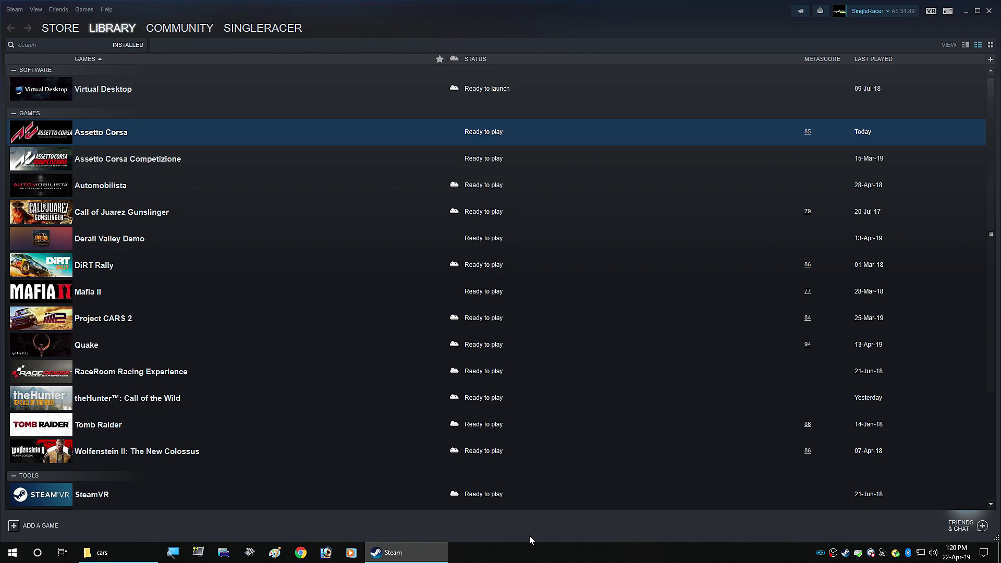
Step: Launch Assetto Corsa from the Steam library and end its Assetto Corsa Launcher task in Task Manager
right_click(120, 135)
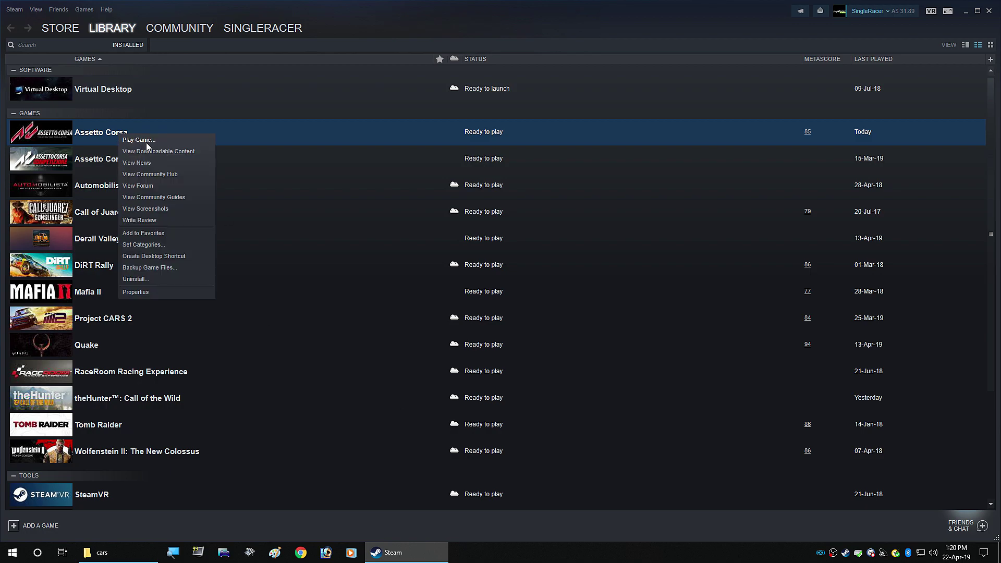
click(146, 142)
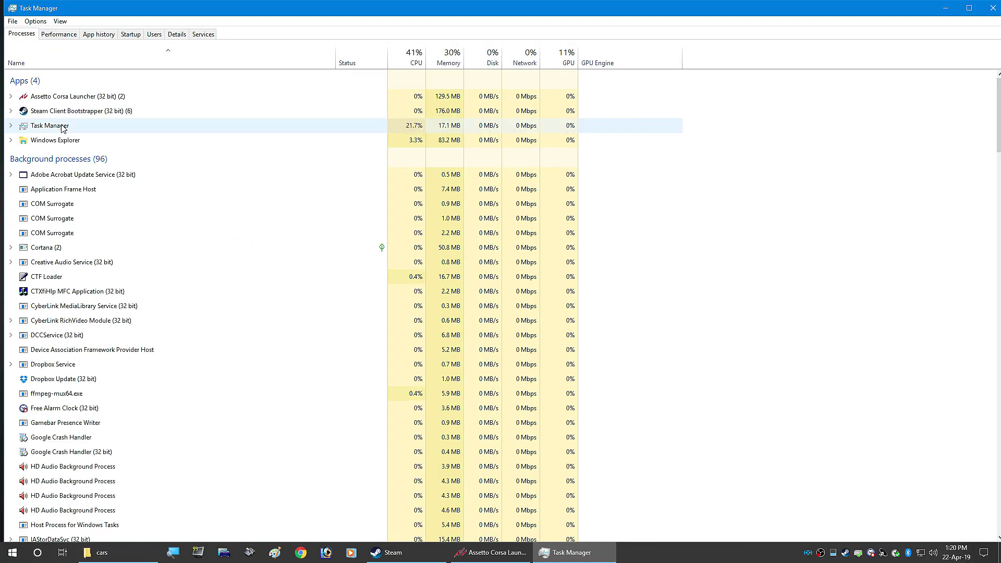
click(58, 99)
right_click(57, 99)
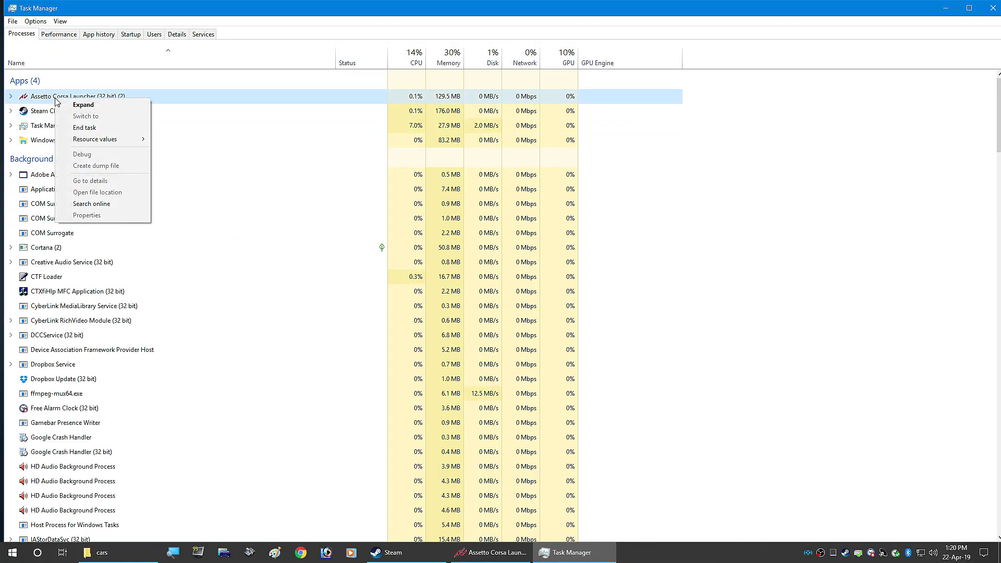
click(70, 127)
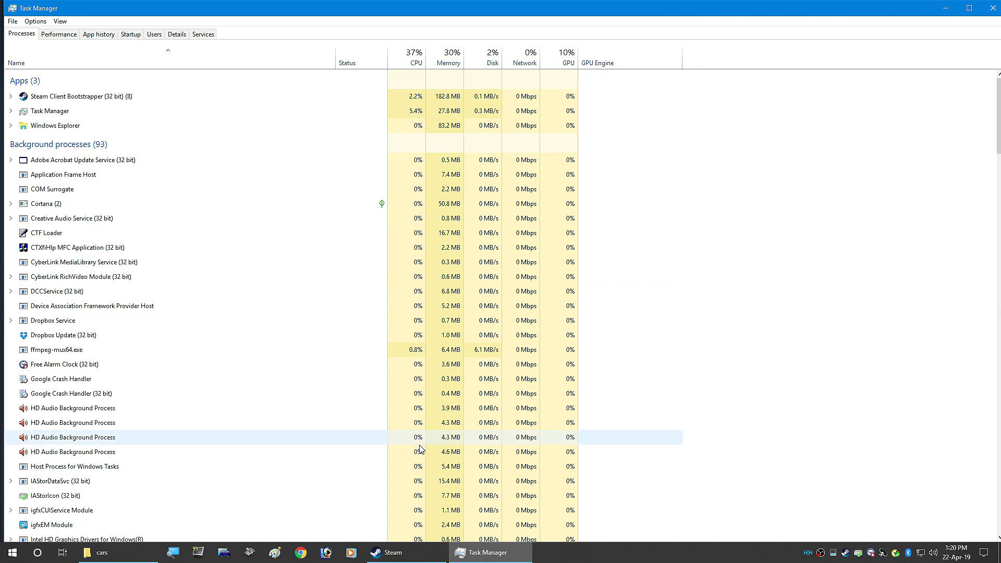
Step: Switch to File Explorer and inspect the car folders in the backup folder 111 and Assetto Corsa's content cars folder
click(103, 554)
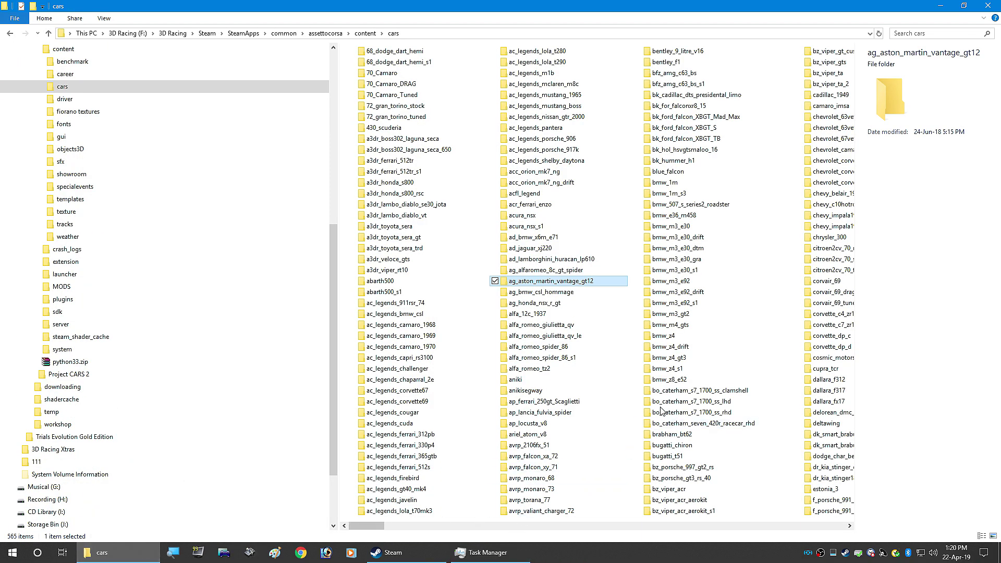
mouse_move(602, 368)
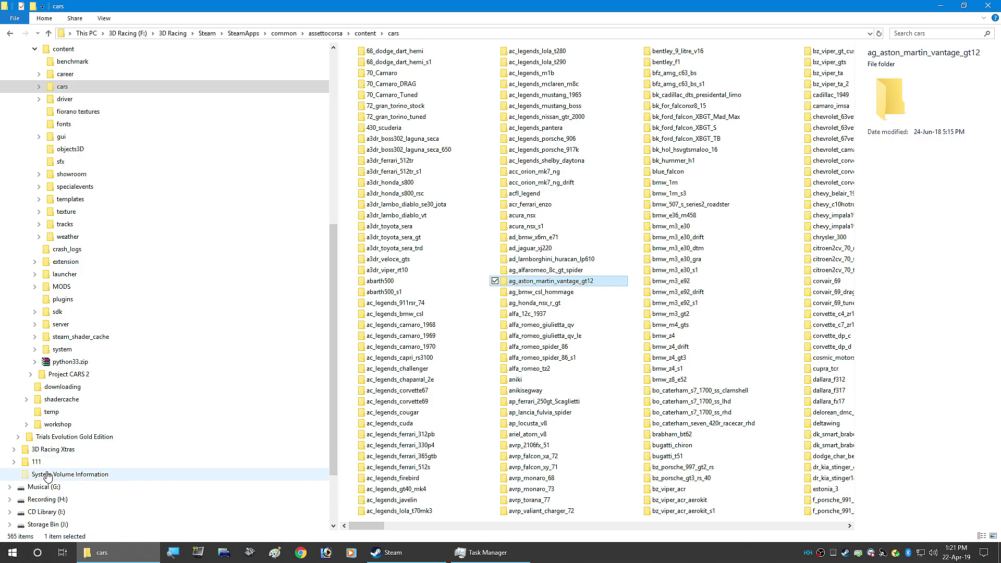
click(36, 462)
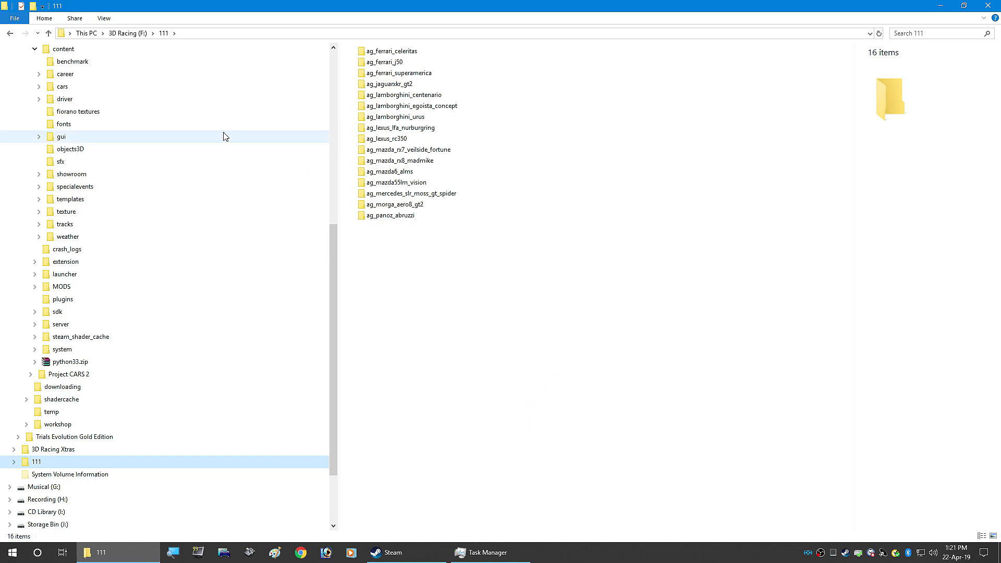
click(82, 89)
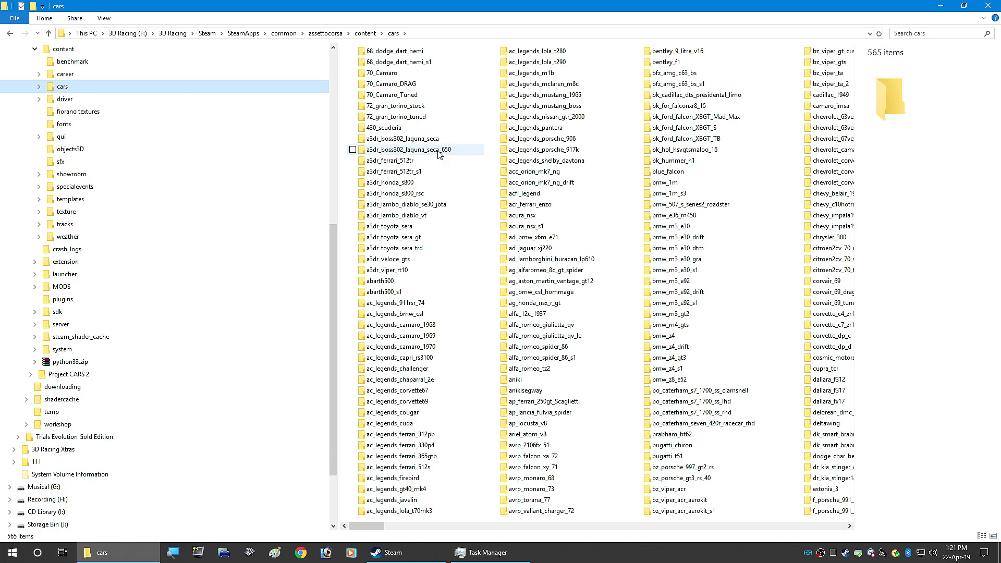
mouse_move(476, 196)
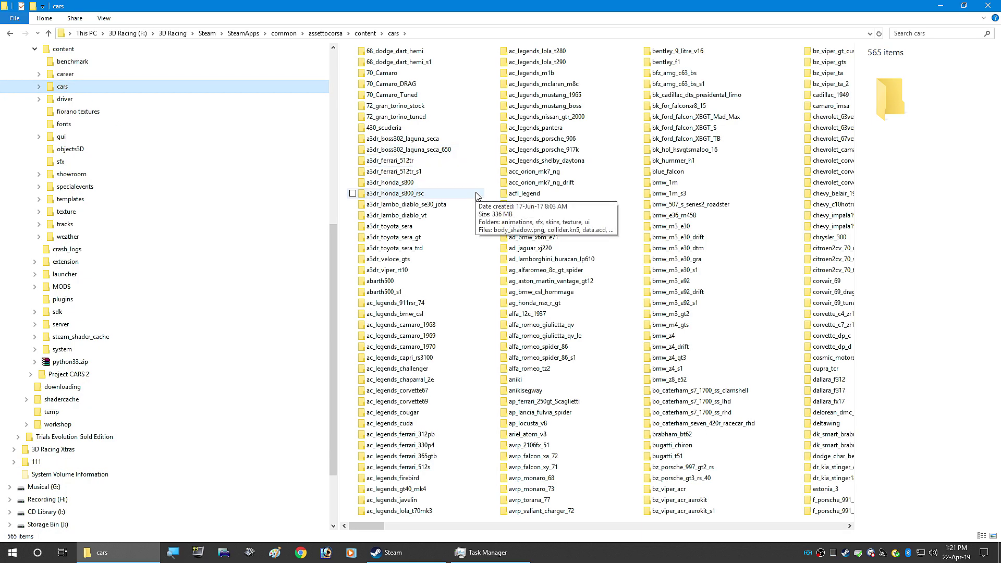
click(73, 464)
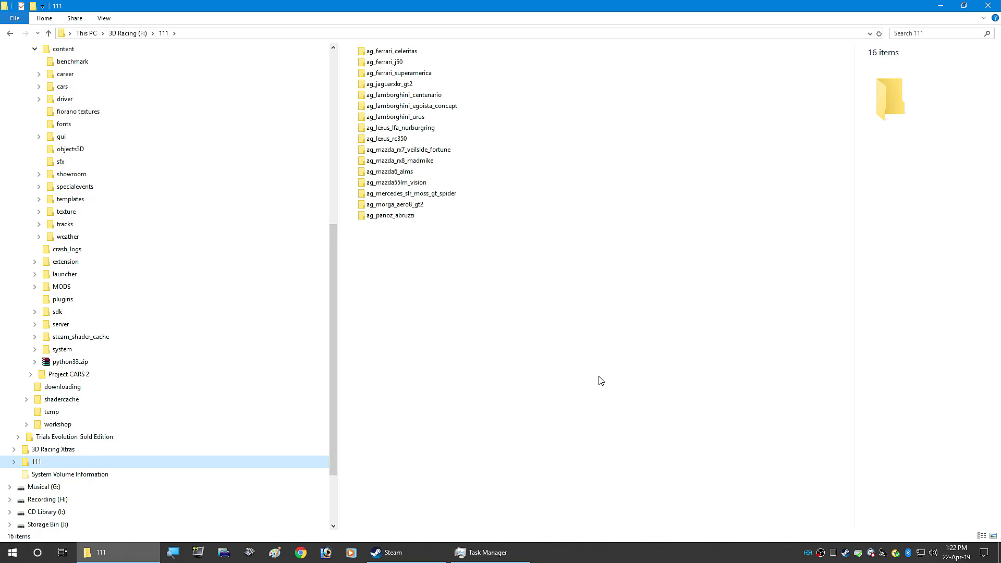
Step: Move the ag_aston_martin_vantage_gt12 folder from Assetto Corsa's content cars folder into folder 111
click(62, 86)
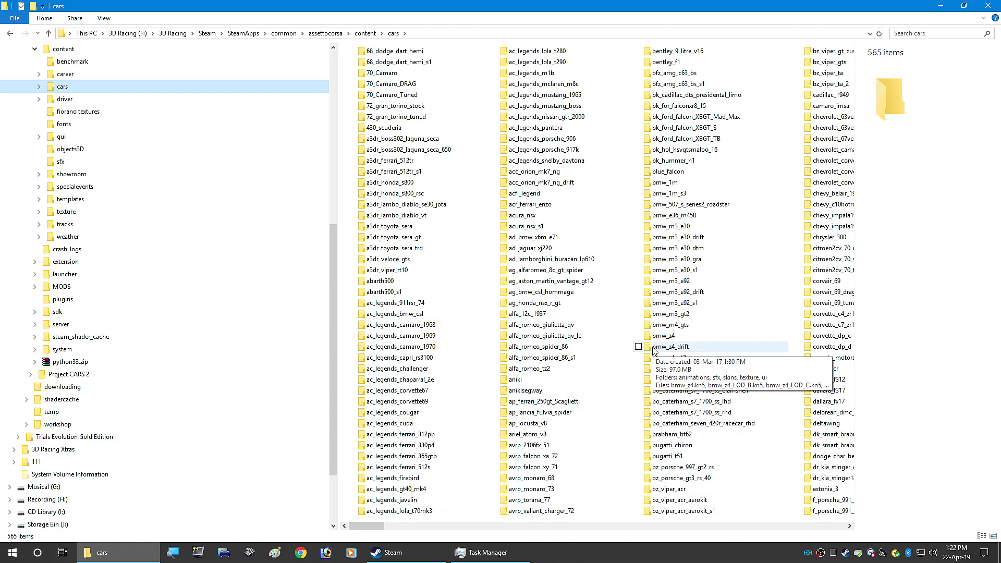
click(542, 282)
right_click(542, 281)
click(567, 446)
click(81, 466)
right_click(502, 287)
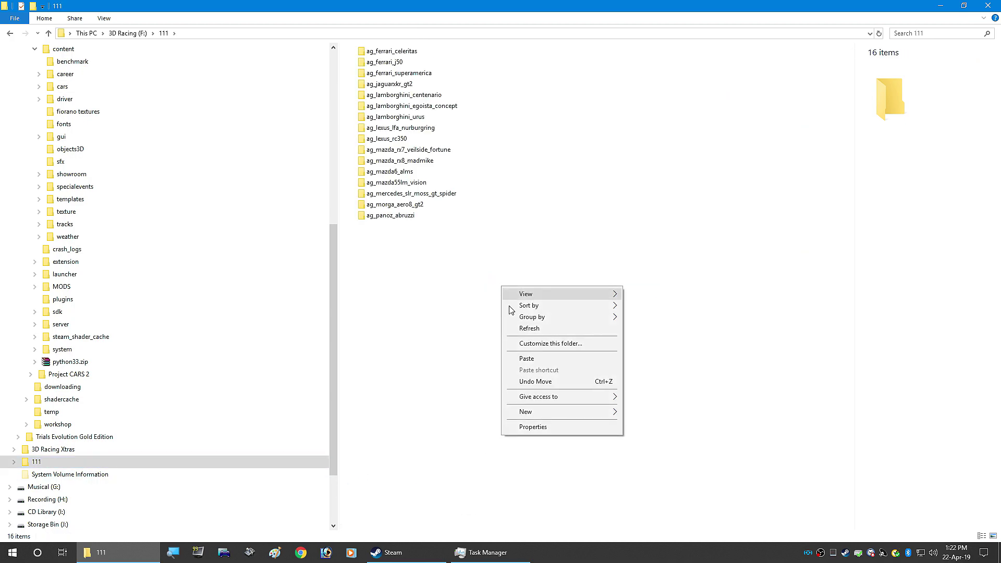
click(526, 358)
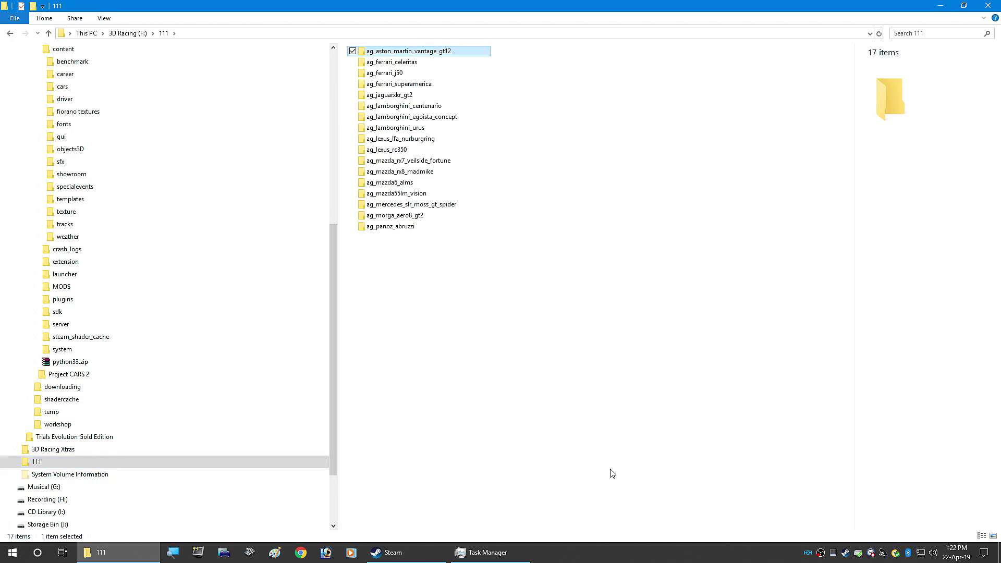
Step: Switch to Steam, launch Assetto Corsa and enter its Main Menu
click(404, 552)
right_click(102, 132)
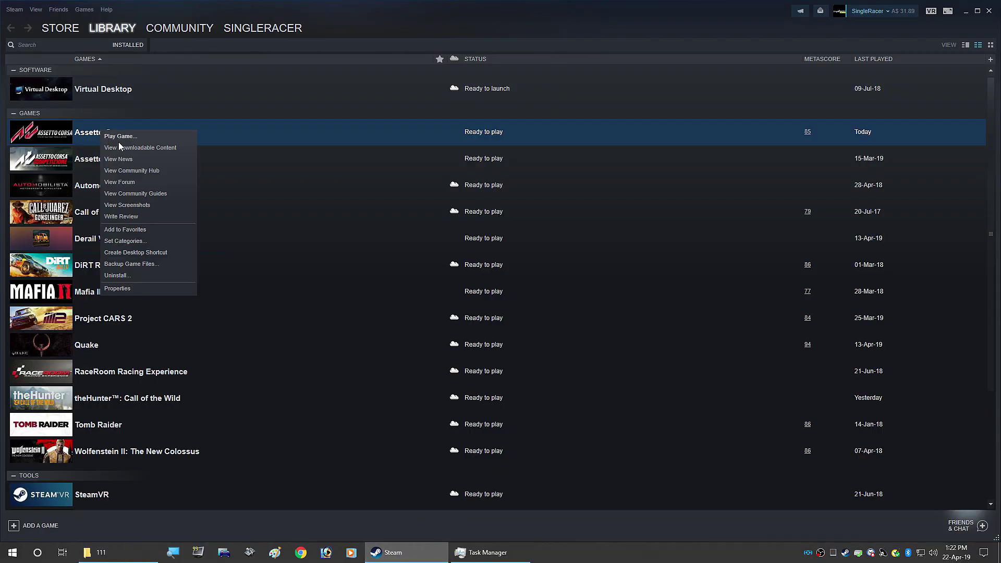
click(120, 139)
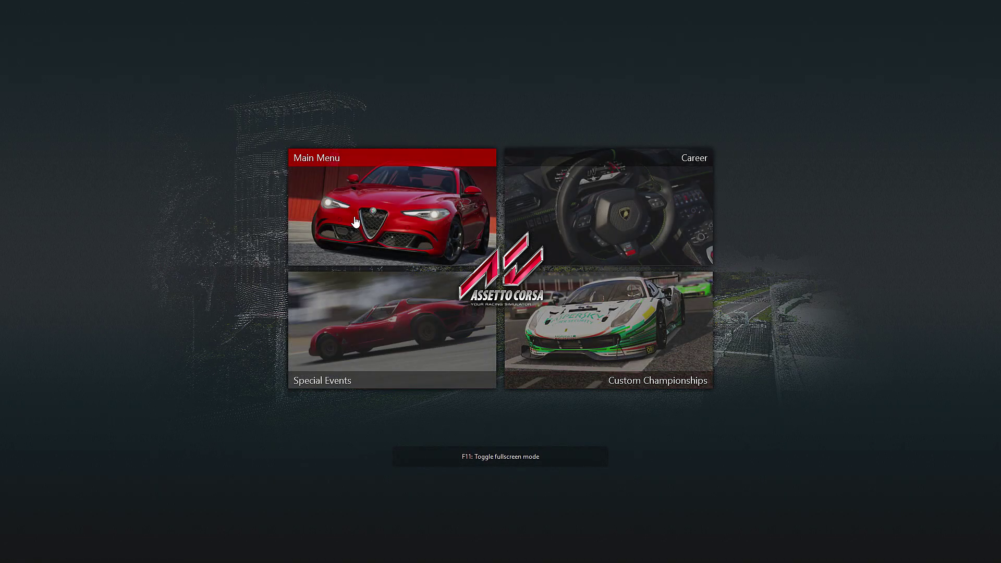
click(355, 222)
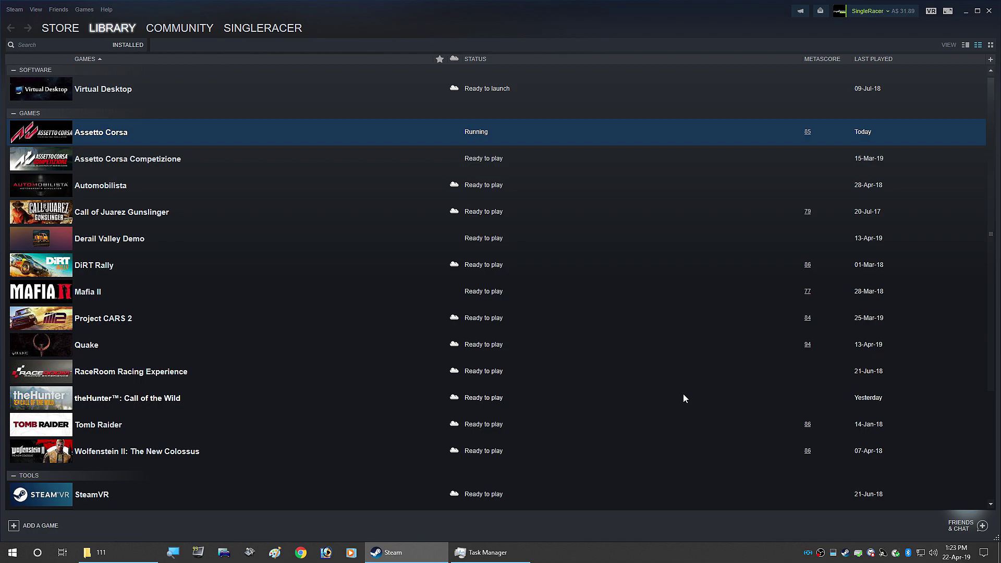
Step: Switch to File Explorer and move the ag_panoz_abruzzi folder from folder 111 into Assetto Corsa's content cars folder
click(123, 561)
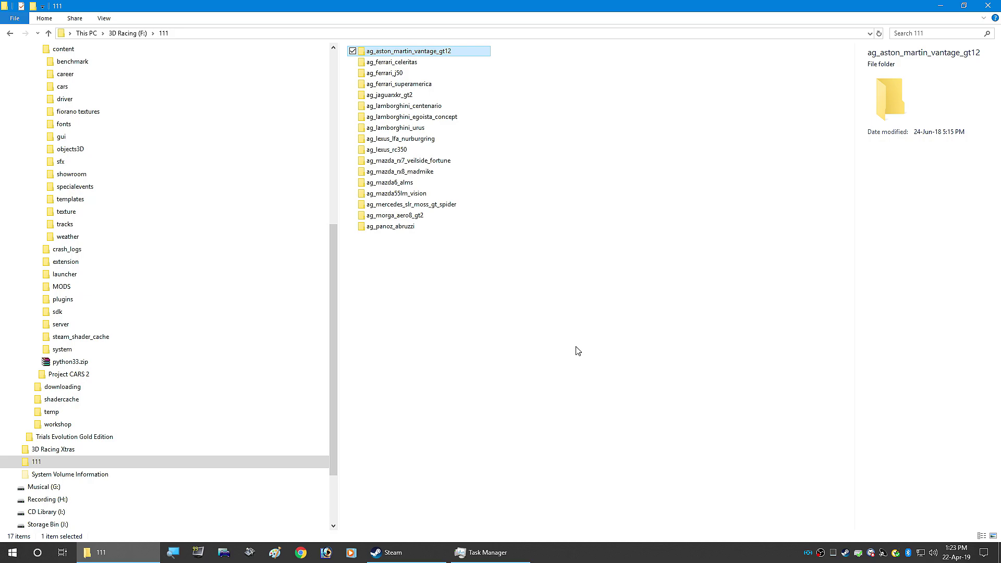
click(383, 227)
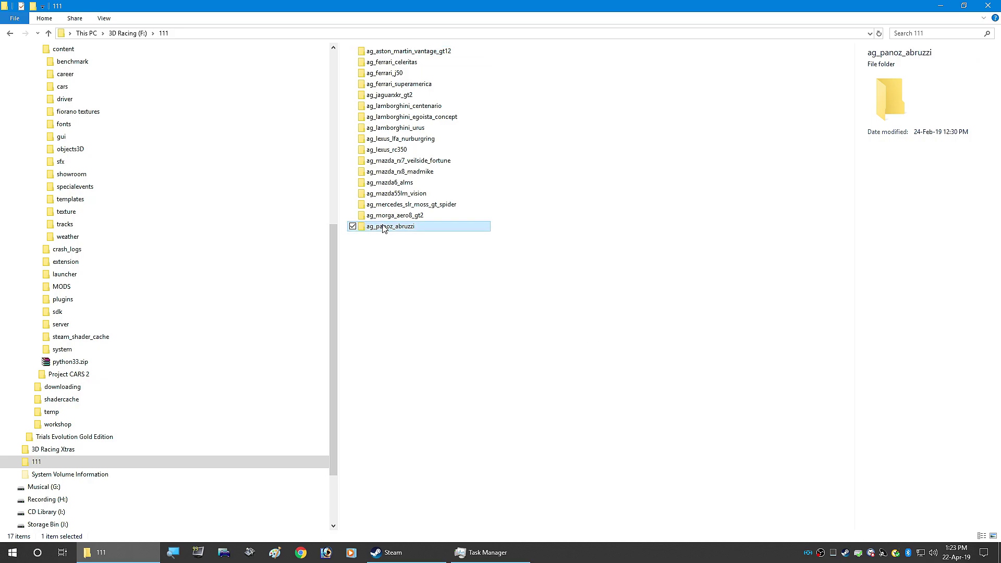
right_click(384, 227)
click(430, 383)
click(104, 86)
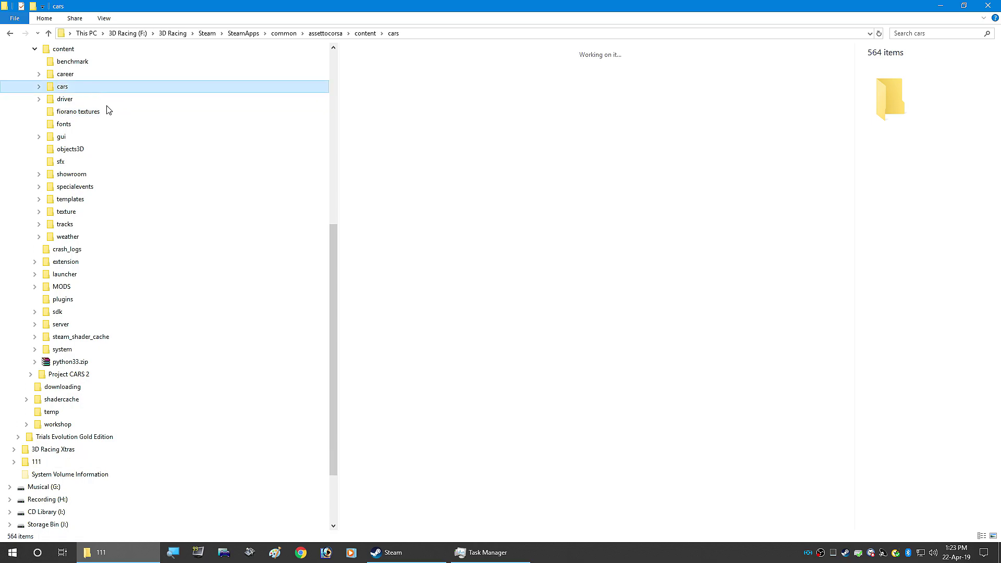
right_click(473, 227)
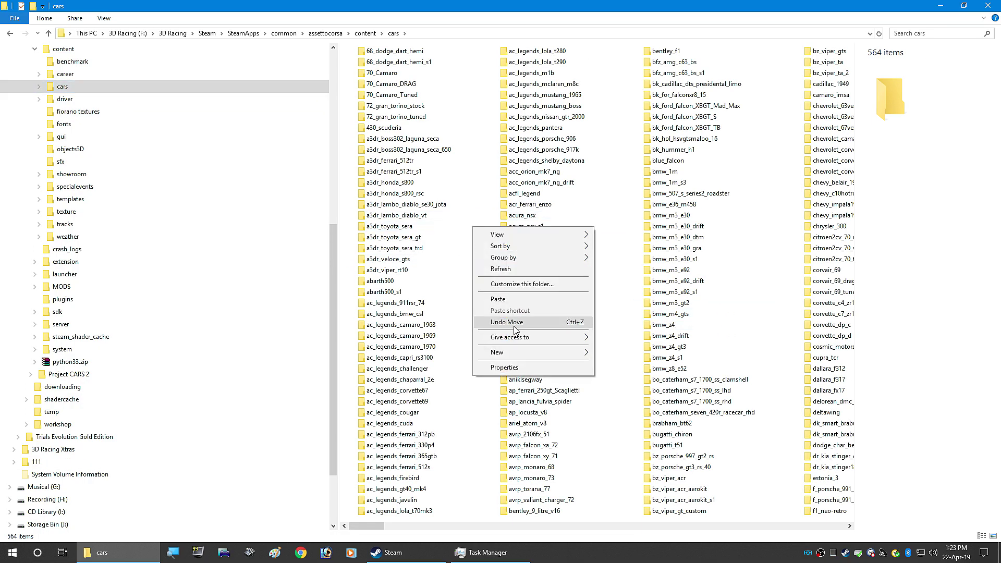
click(498, 300)
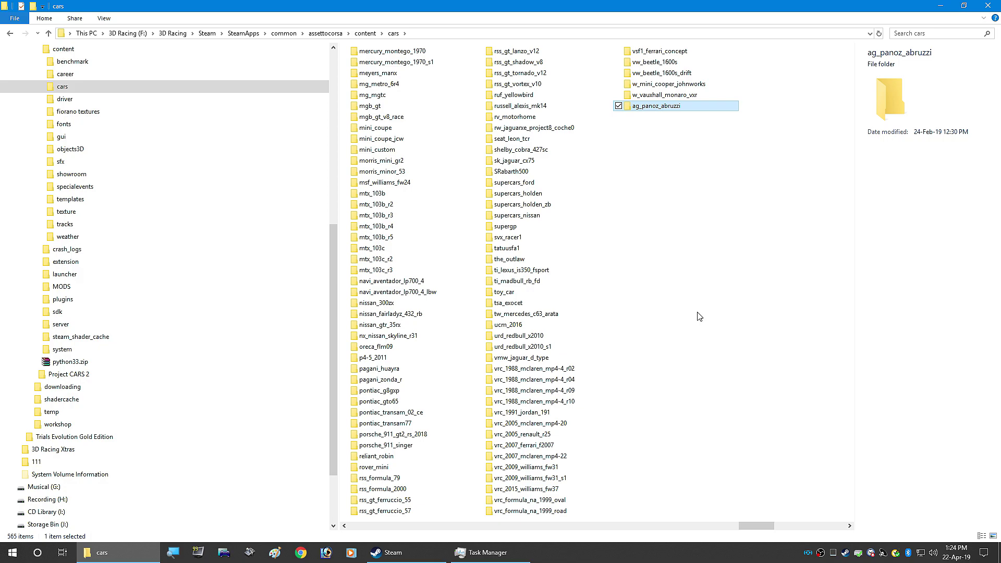
Step: Switch to Steam and launch Assetto Corsa to test it with the ag_panoz_abruzzi car installed
click(410, 548)
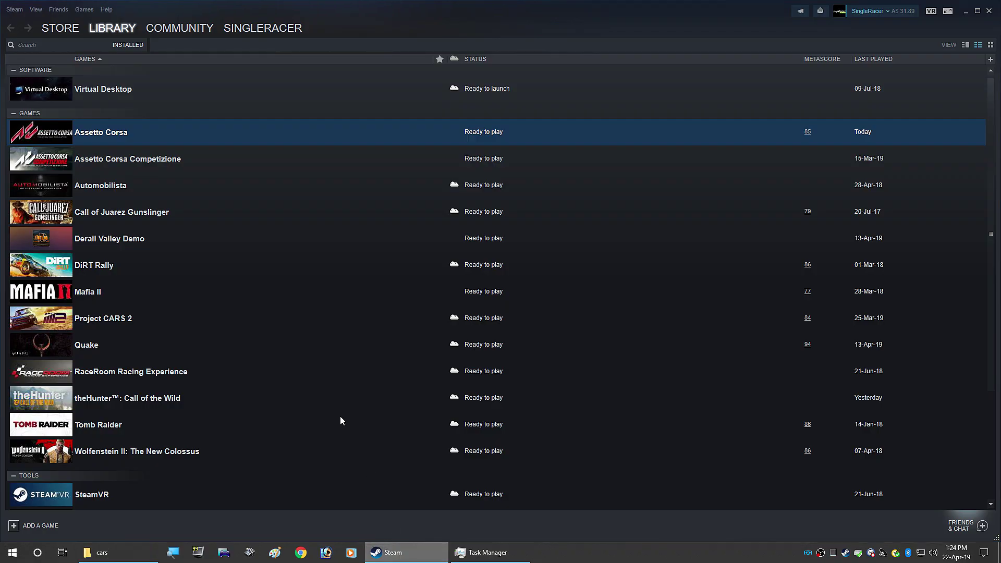
right_click(83, 139)
click(103, 142)
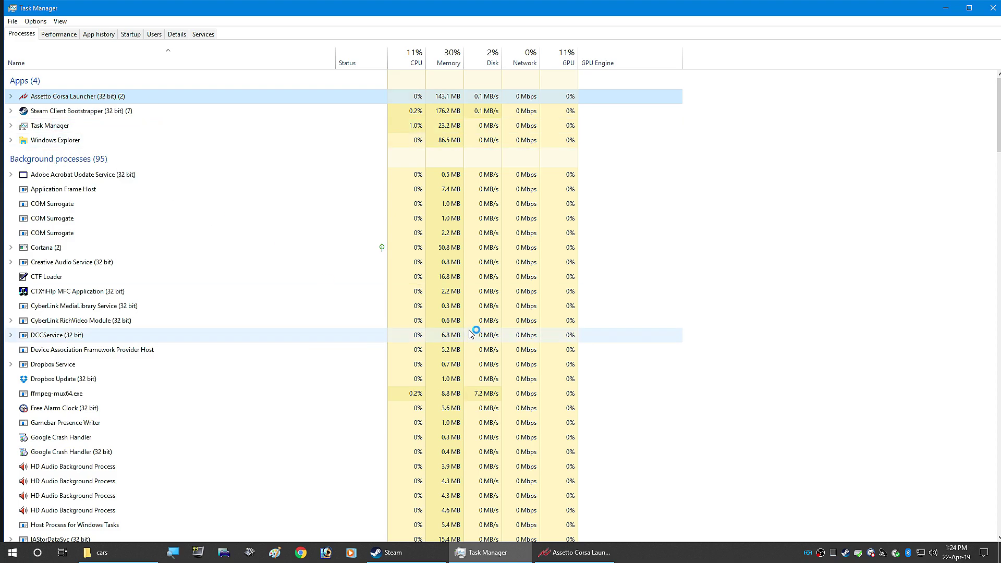
Step: Switch to File Explorer and move the ag_panoz_abruzzi folder from the content cars folder back into folder 111
click(101, 552)
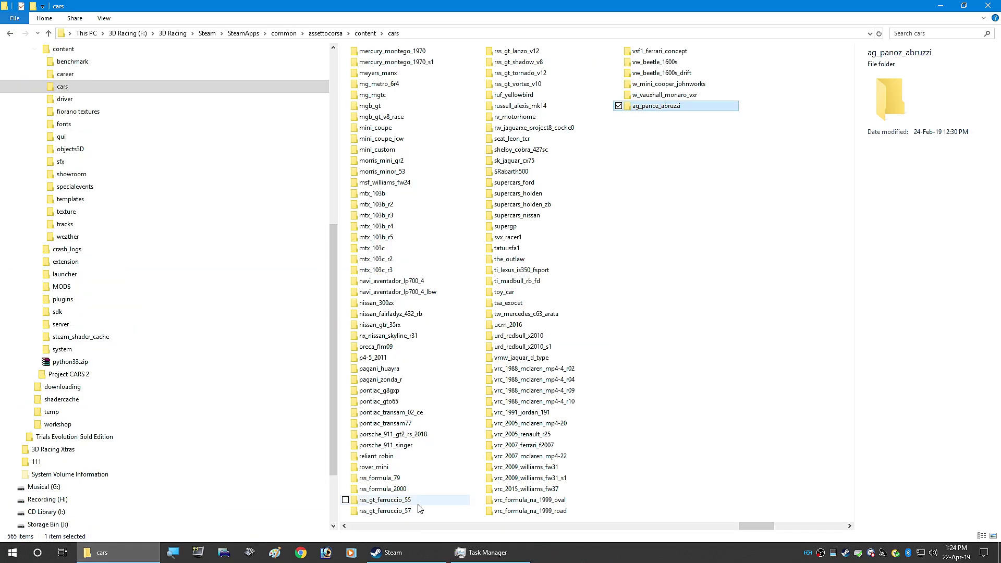
right_click(647, 106)
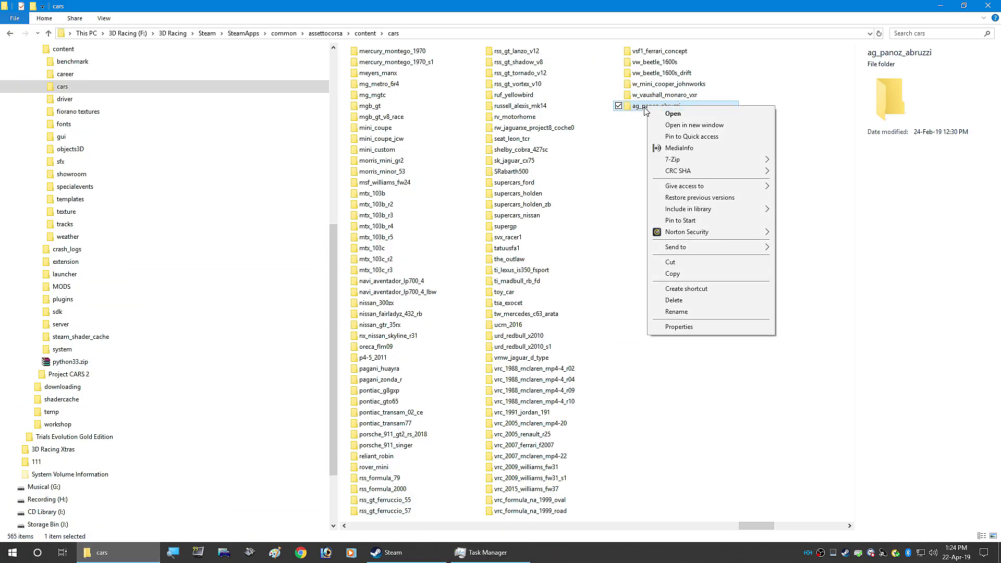
click(675, 274)
click(256, 460)
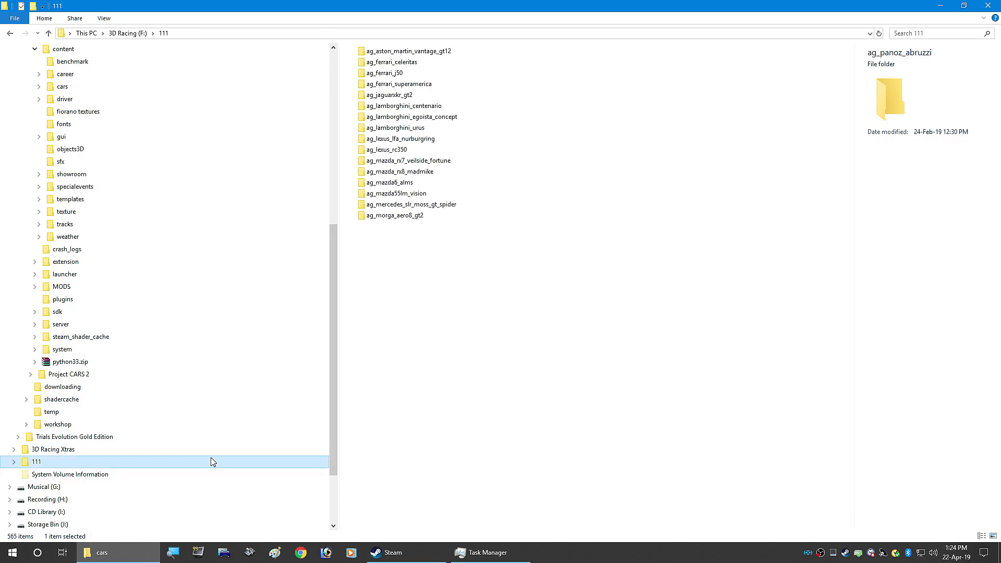
right_click(499, 340)
click(532, 413)
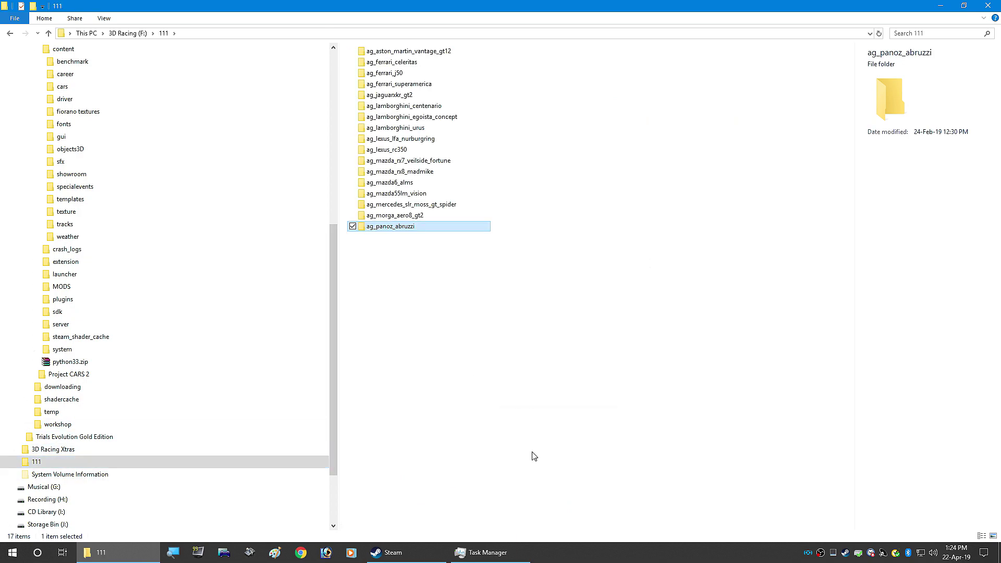
Step: Switch to Steam, launch Assetto Corsa, check its Drive page and exit the game to the desktop
click(393, 552)
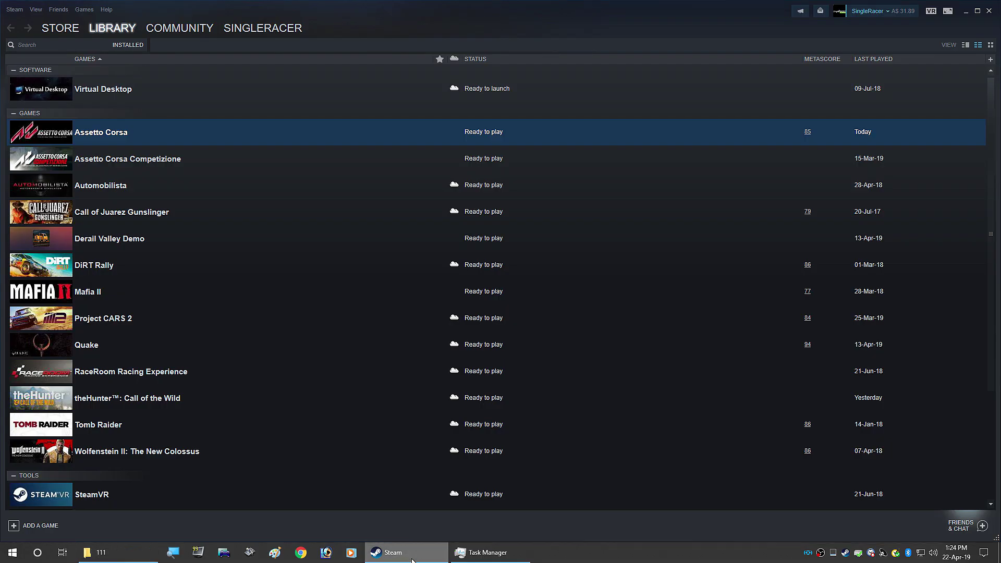
right_click(118, 139)
click(151, 139)
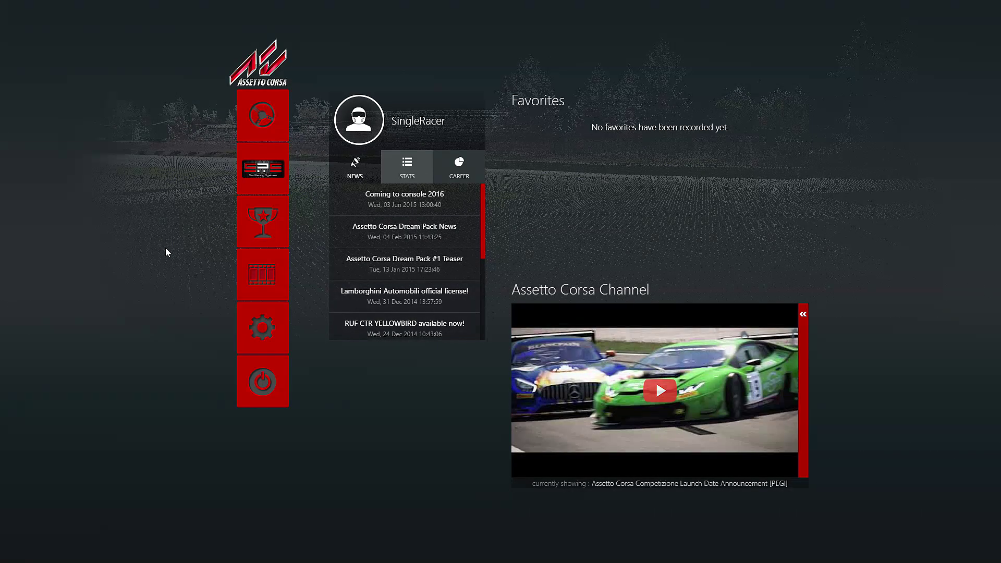
click(275, 116)
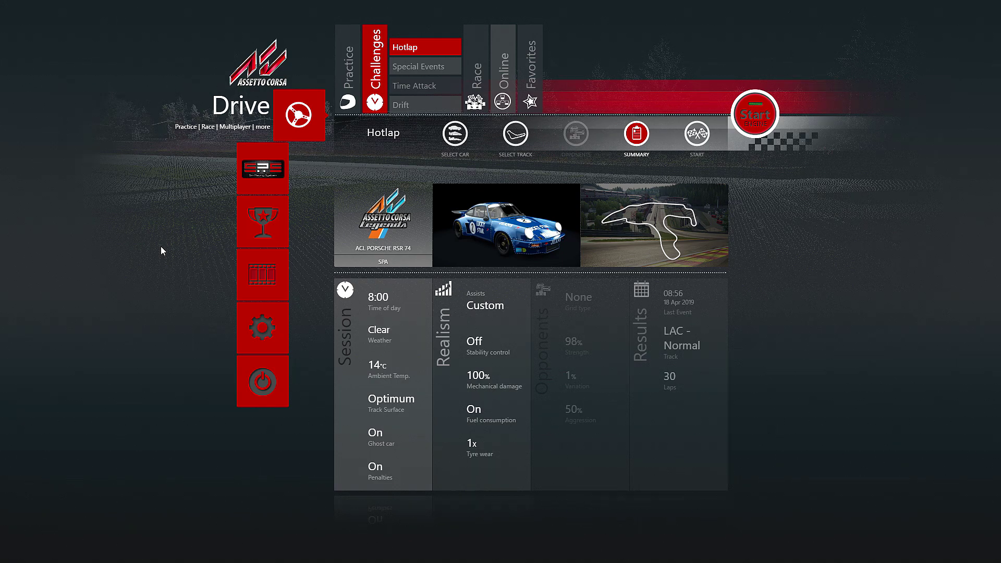
click(262, 399)
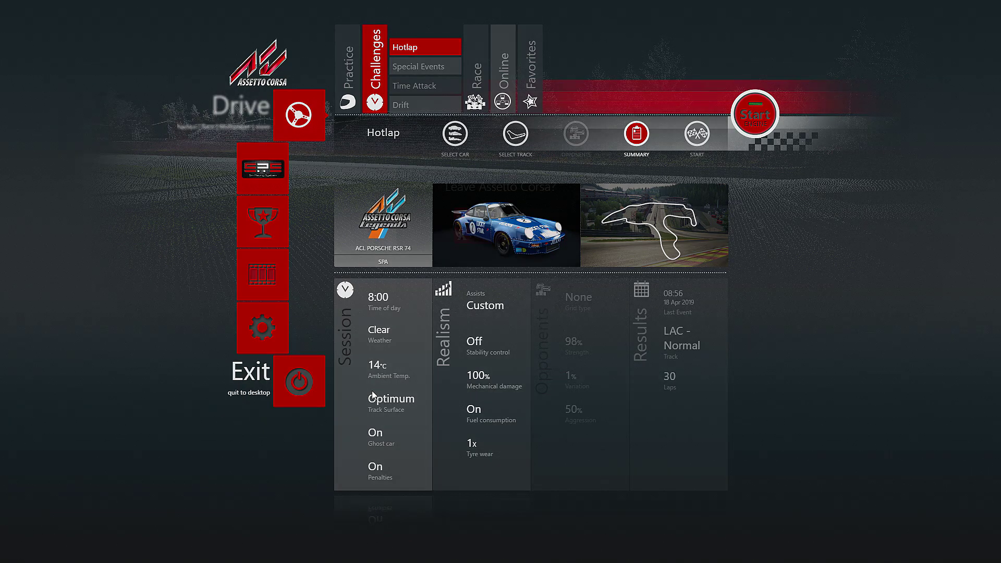
click(508, 218)
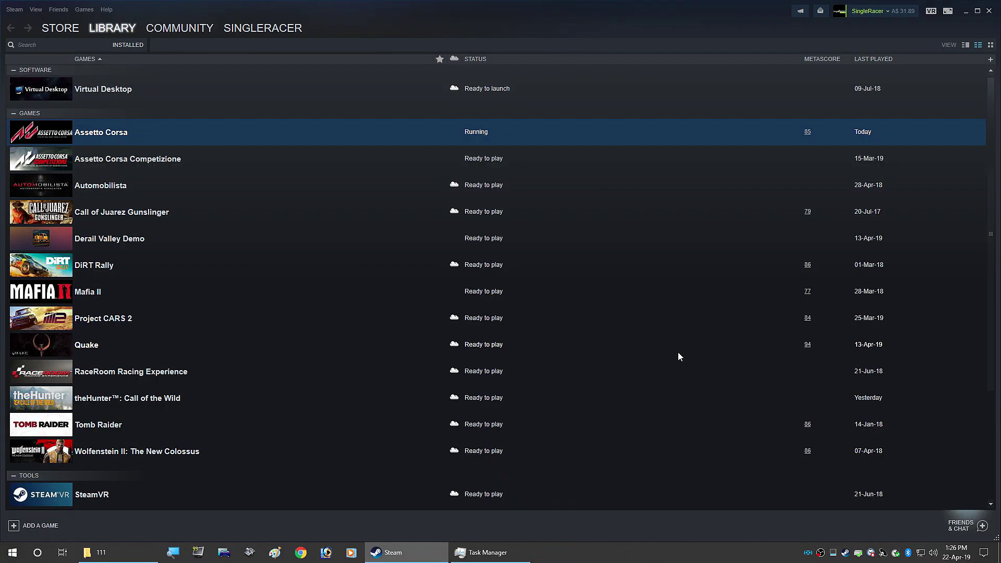
Step: Switch to File Explorer and review the folders in Assetto Corsa's content cars folder
click(94, 553)
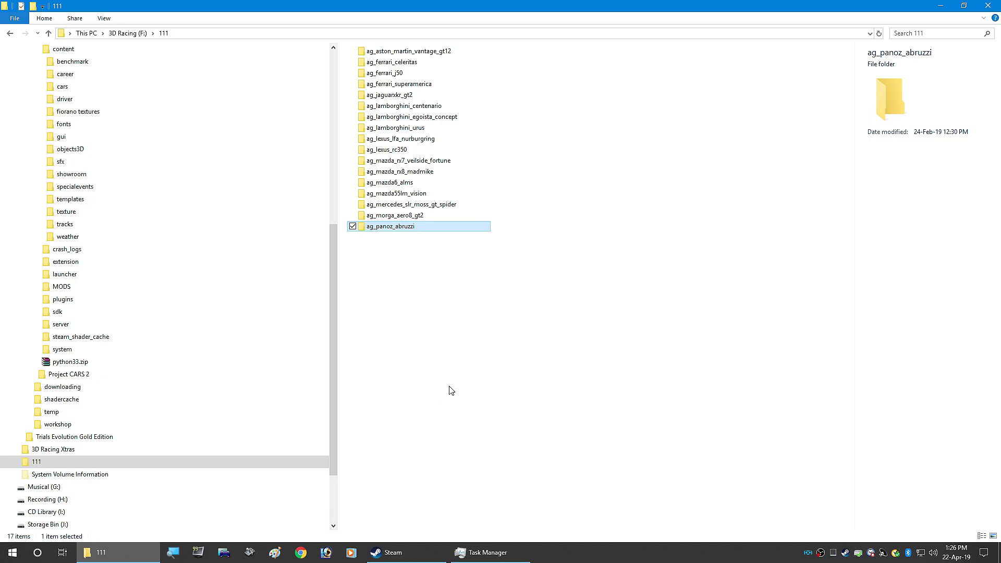
click(64, 87)
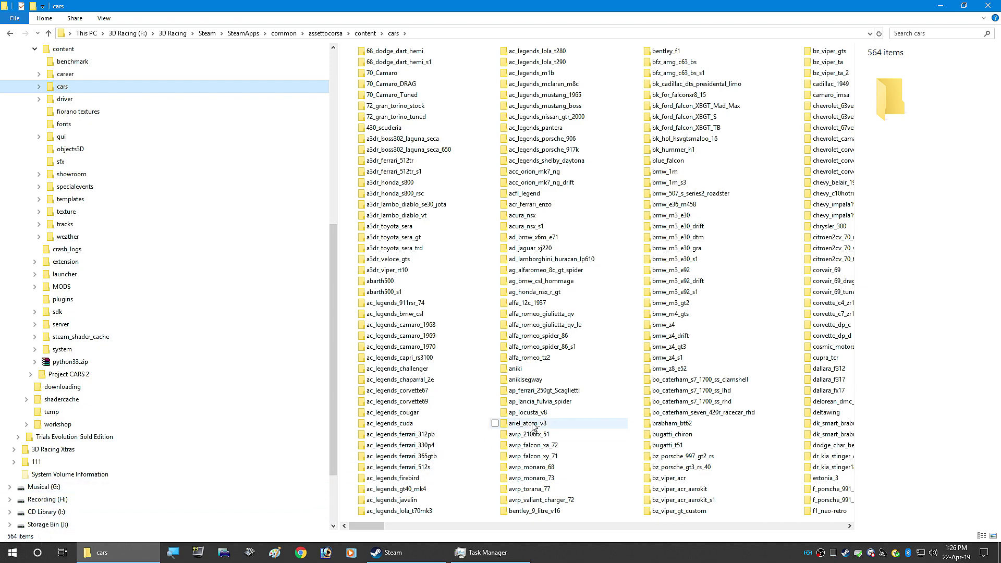
mouse_move(618, 318)
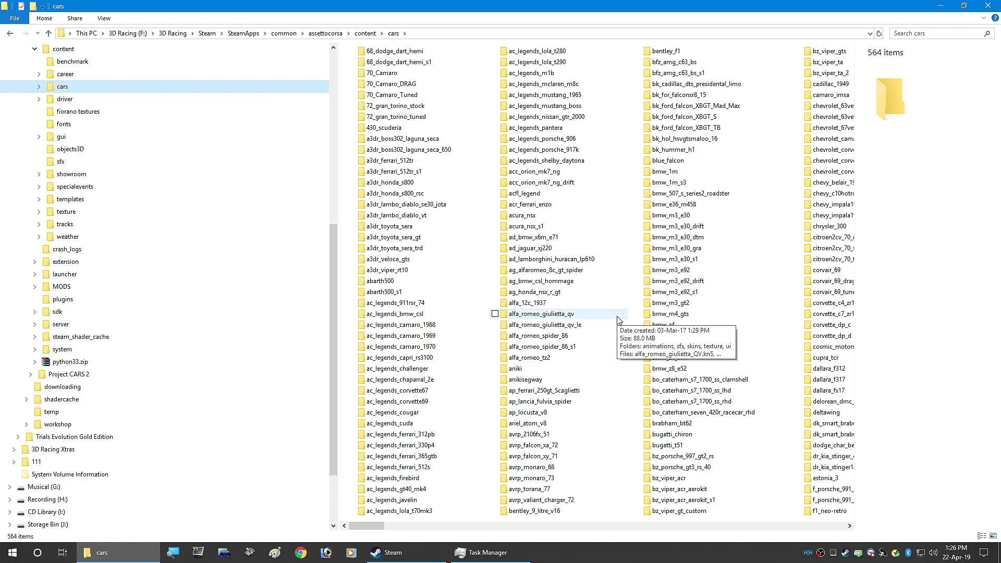
Step: Move all the ag_ car folders from folder 111 back into Assetto Corsa's content cars folder
click(67, 466)
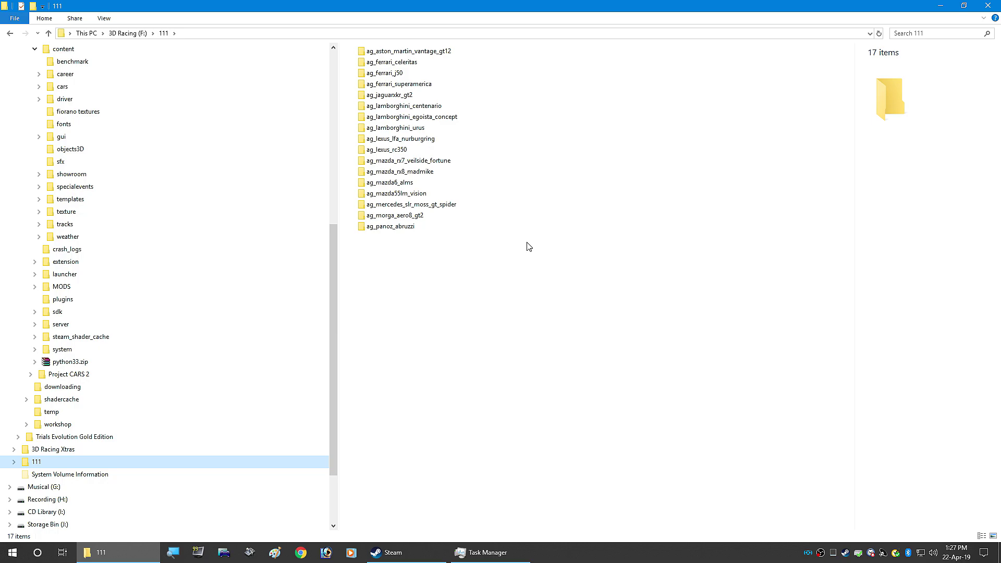
click(412, 228)
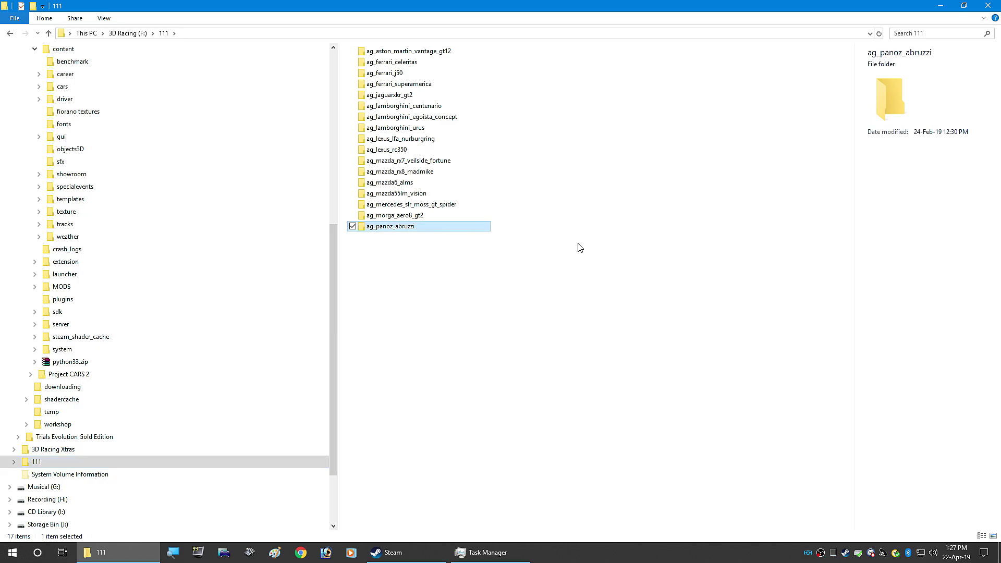
shift+click(392, 51)
right_click(392, 51)
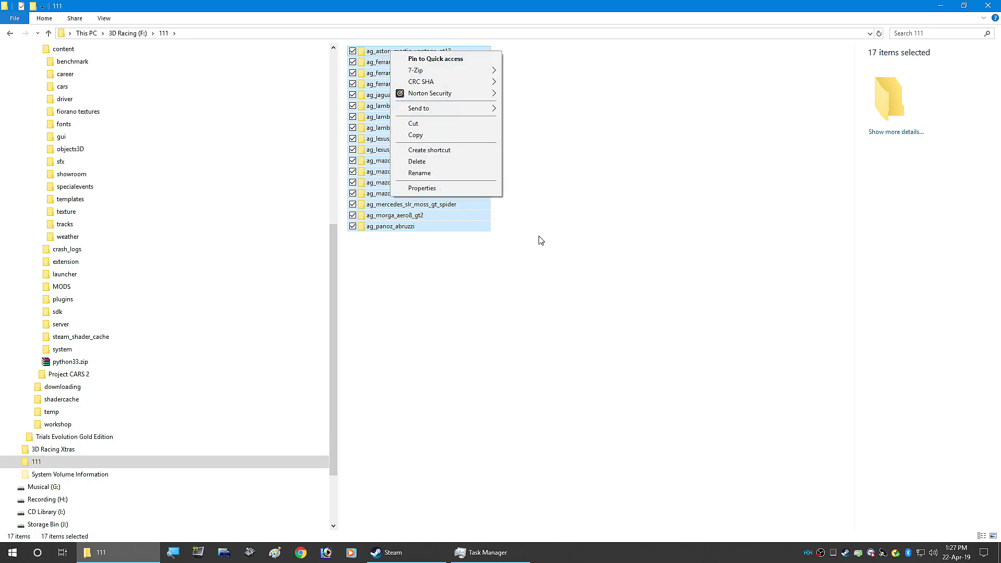
click(428, 129)
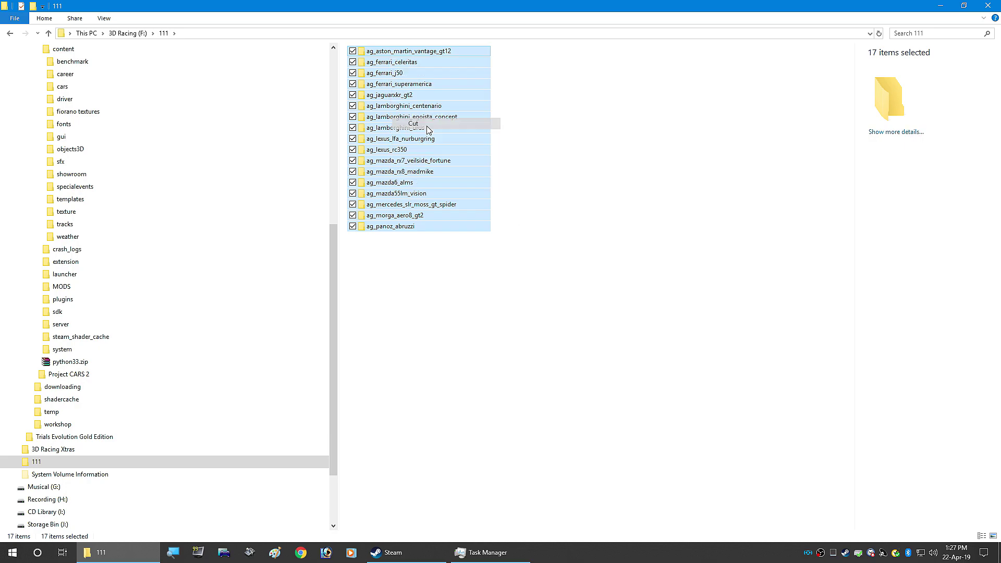
click(73, 85)
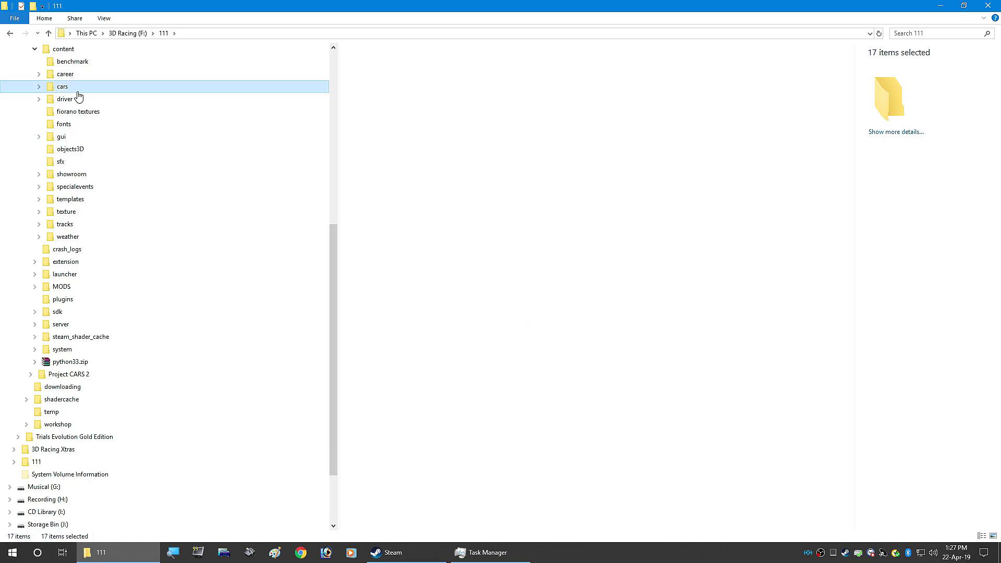
right_click(468, 225)
click(494, 302)
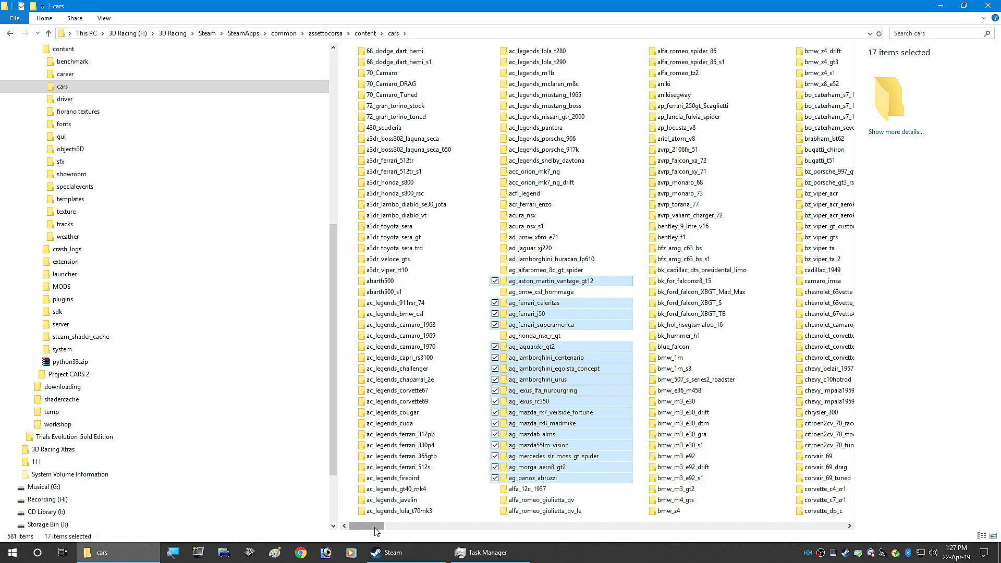
Step: Move the rss_ folders, from rss_formula_79 to rss_gt_vortex_v10, out of the content cars folder into folder 111
drag(372, 527, 765, 533)
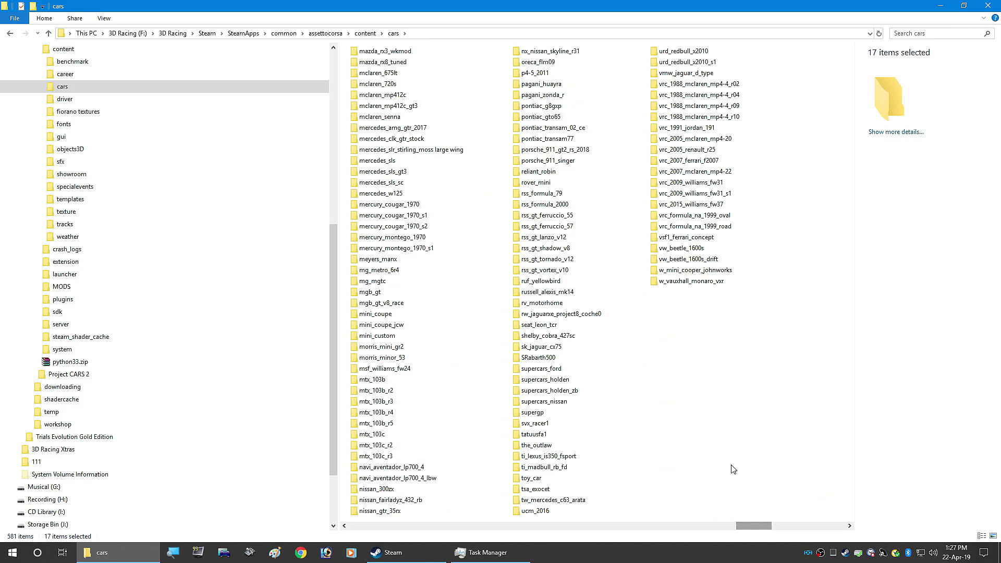
click(545, 270)
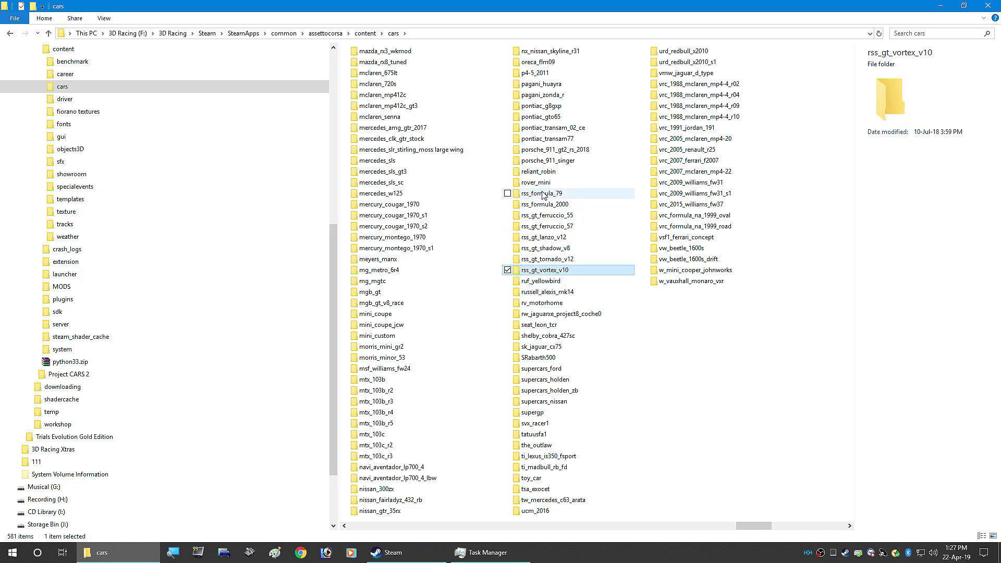
shift+click(546, 196)
right_click(542, 192)
click(598, 310)
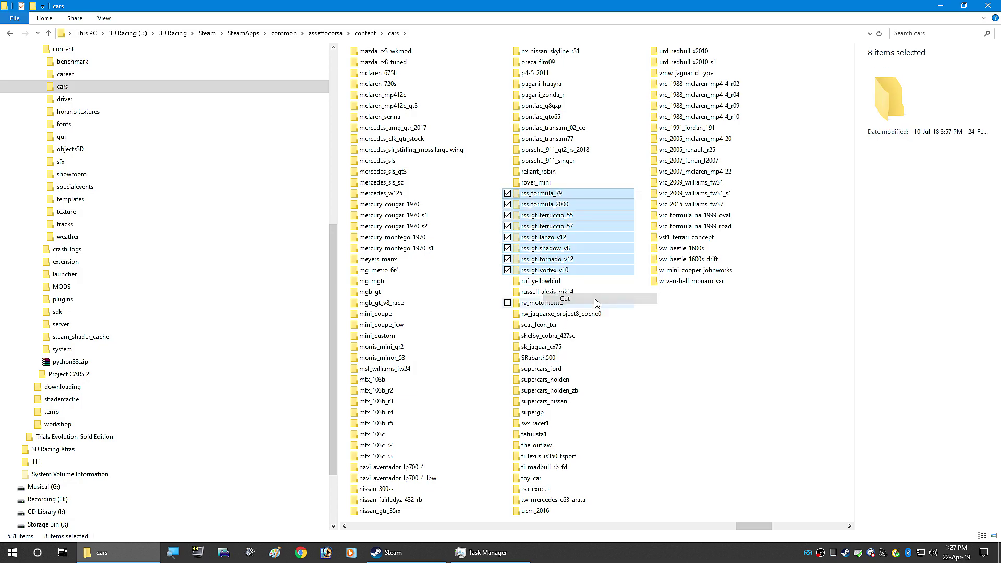
click(68, 462)
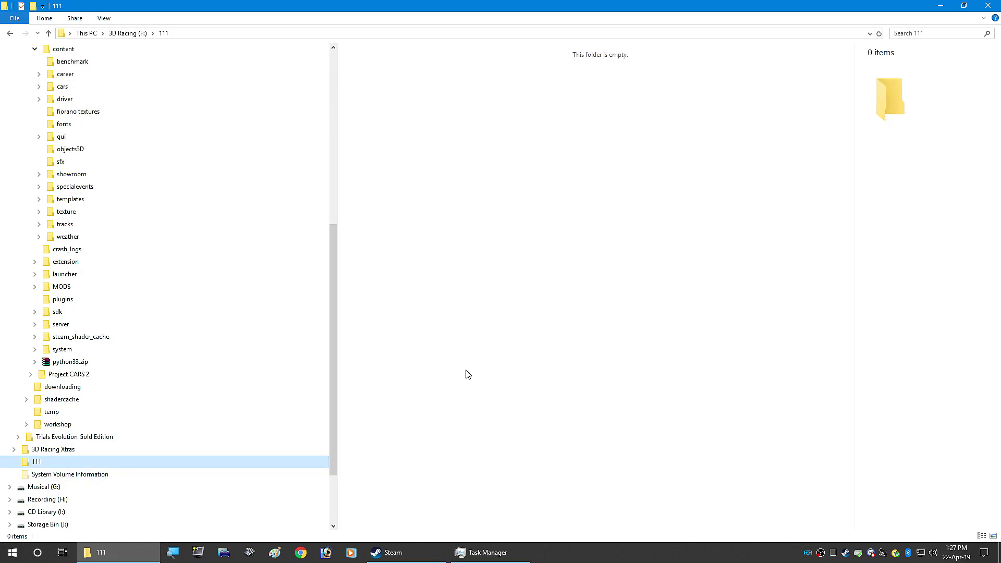
right_click(466, 371)
click(496, 444)
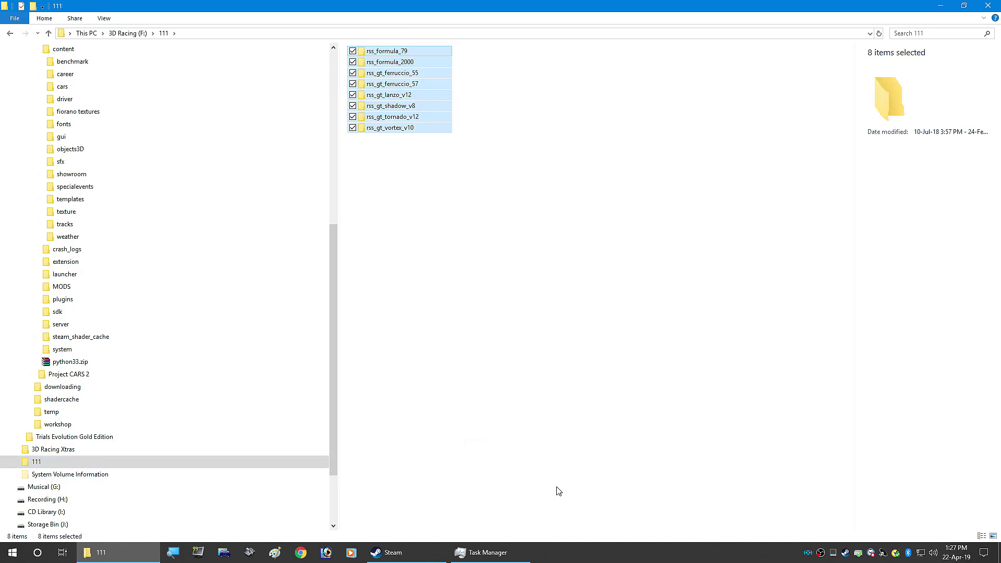
Step: Move the vrc_ folders, from vrc_1988_mclaren_mp4-4_r02 to vrc_formula_na_1999_road, out of content cars into folder 111
key(alt+Left)
drag(503, 526, 759, 526)
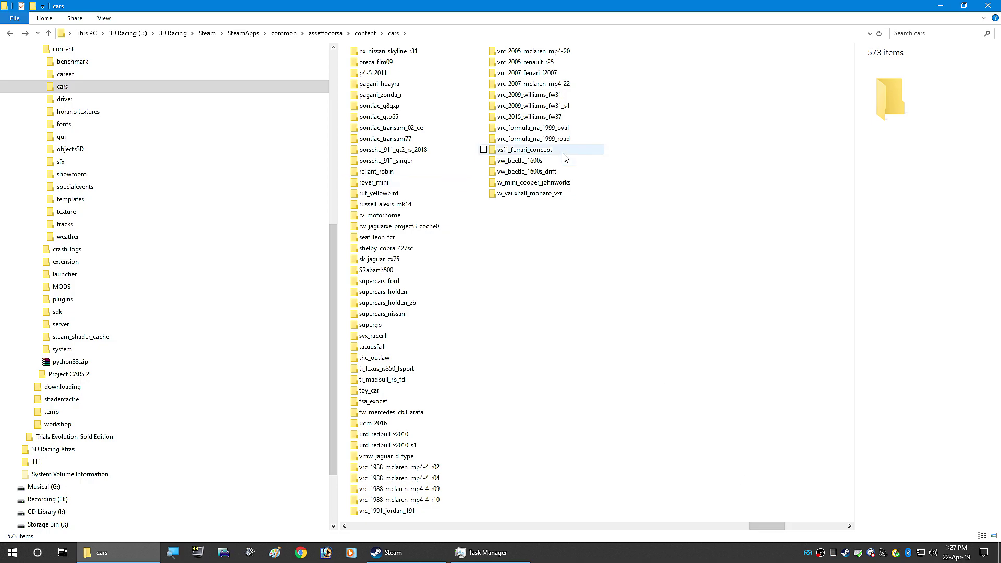
click(487, 139)
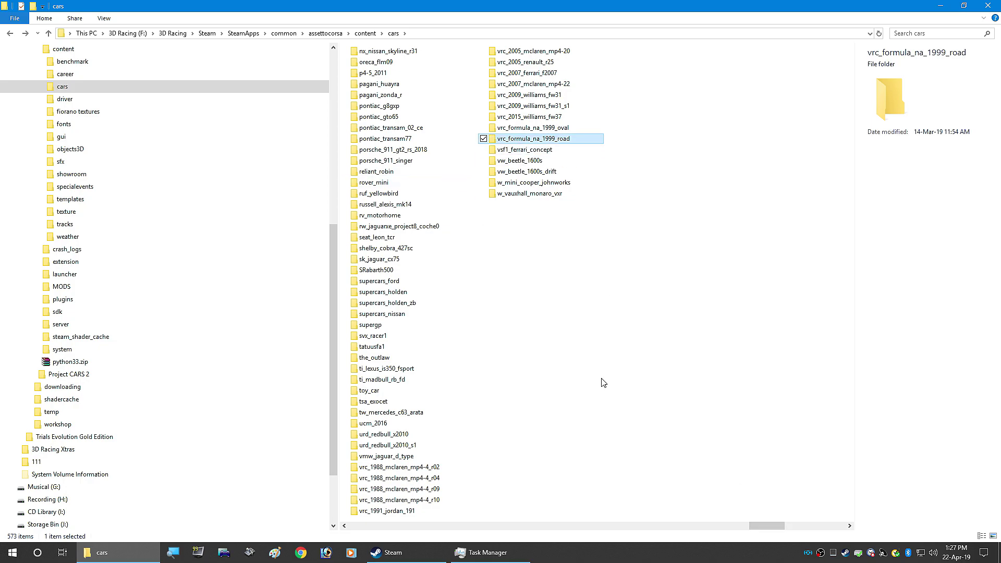
shift+click(395, 468)
right_click(395, 467)
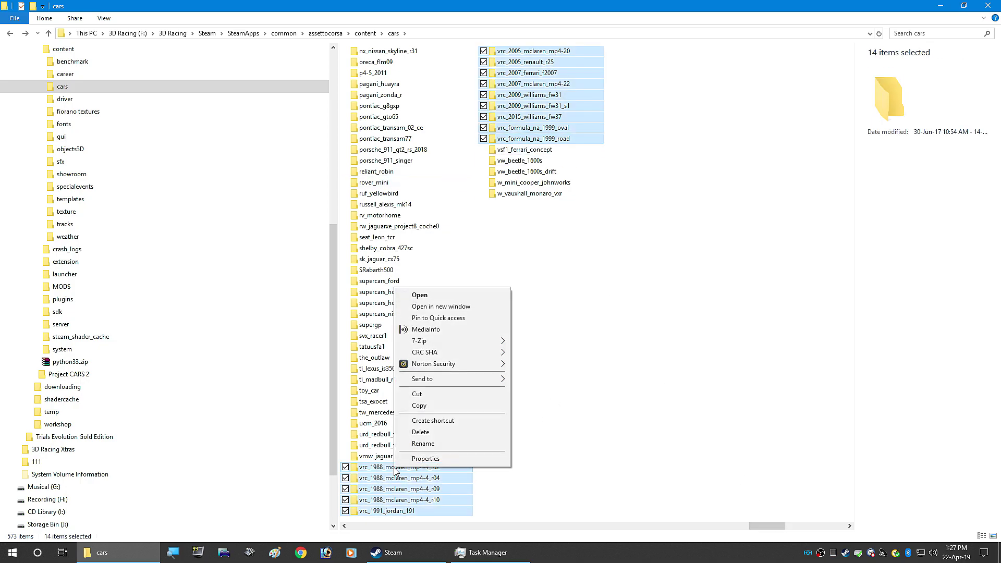
click(429, 395)
click(68, 464)
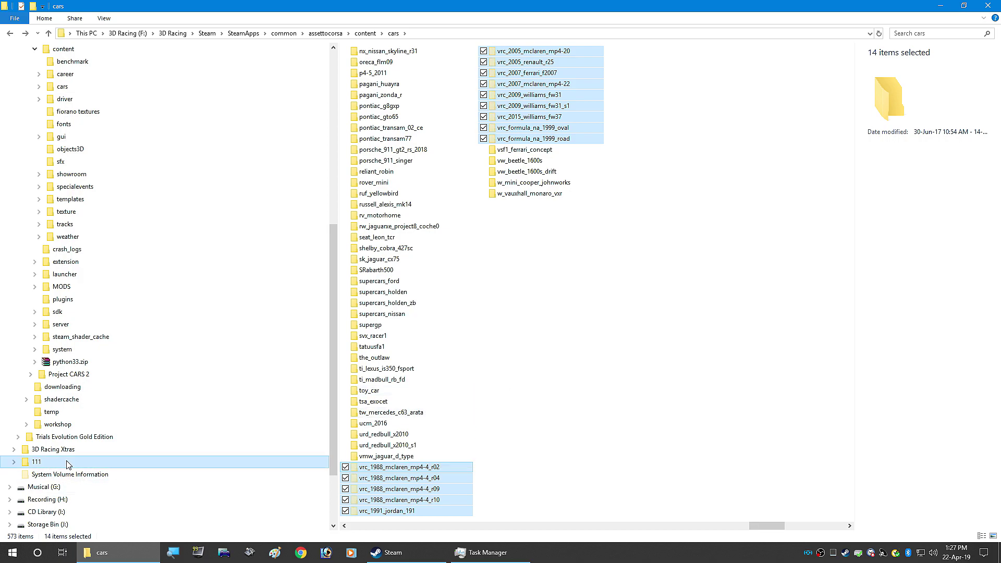
right_click(520, 342)
click(551, 411)
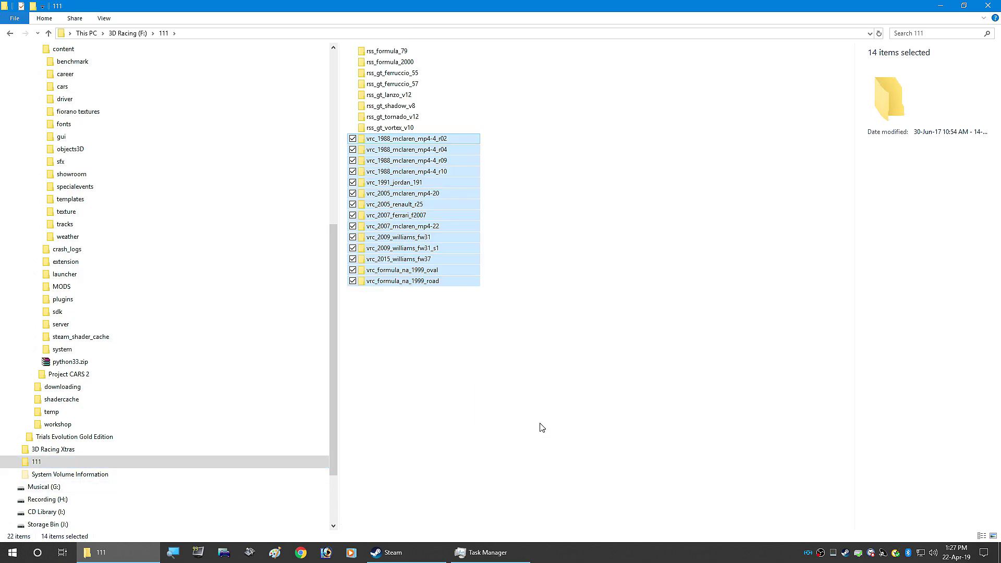
Step: Switch to Steam, launch Assetto Corsa without the rss_ and vrc_ cars and enter its Main Menu
key(alt+Left)
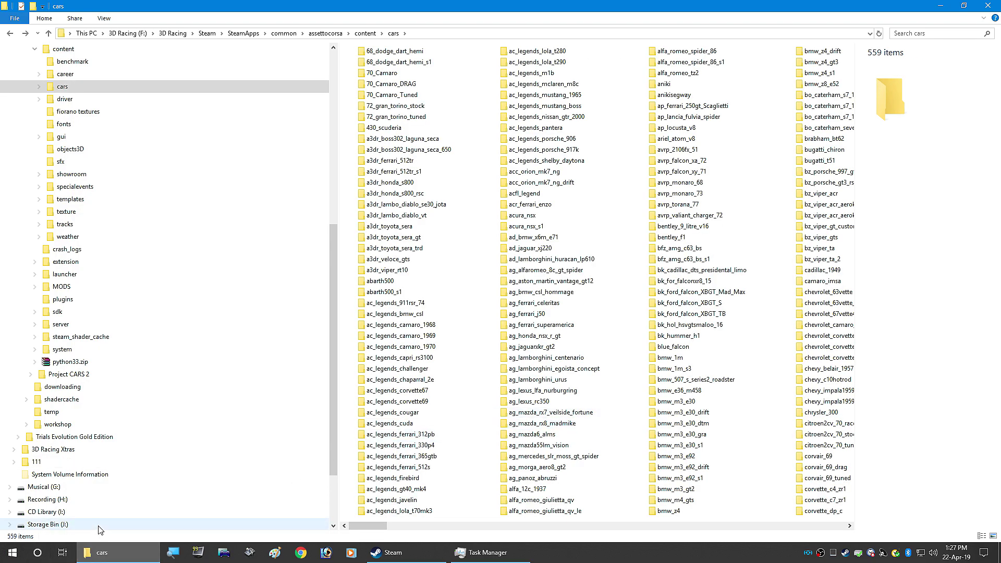
click(393, 552)
right_click(88, 133)
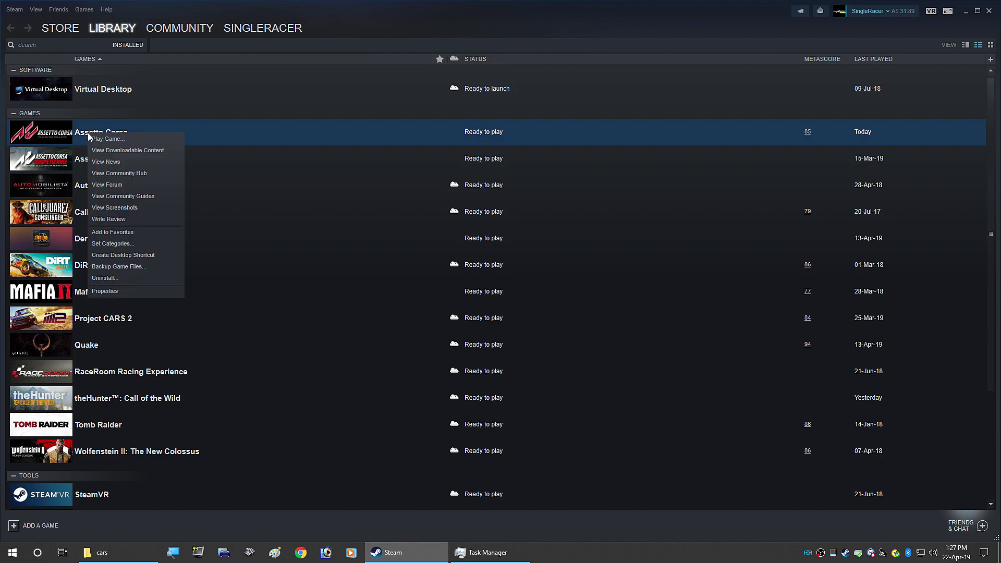
click(107, 146)
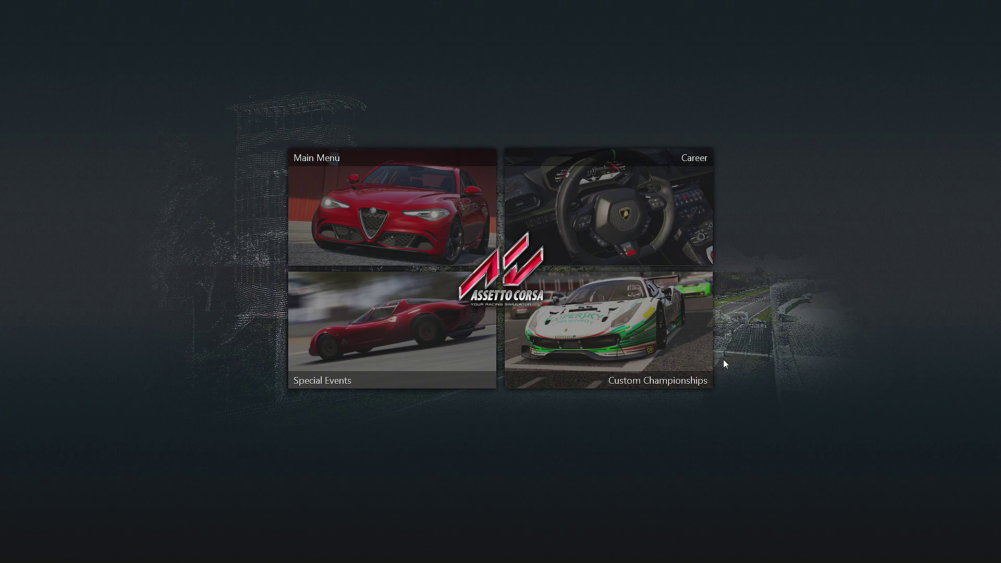
click(422, 200)
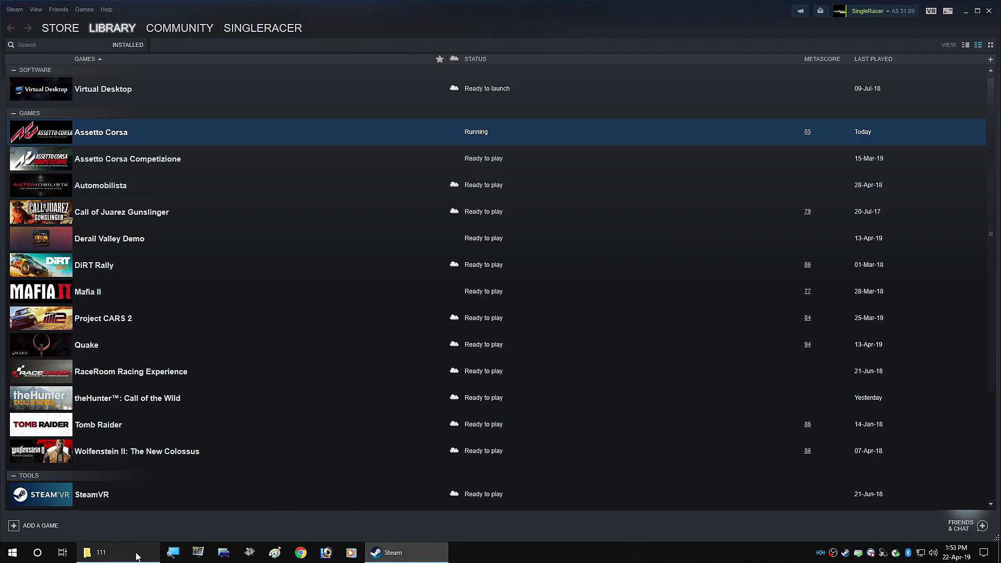
Step: Switch to File Explorer and move all the rss_ and vrc_ folders from folder 111 back into content cars
click(104, 553)
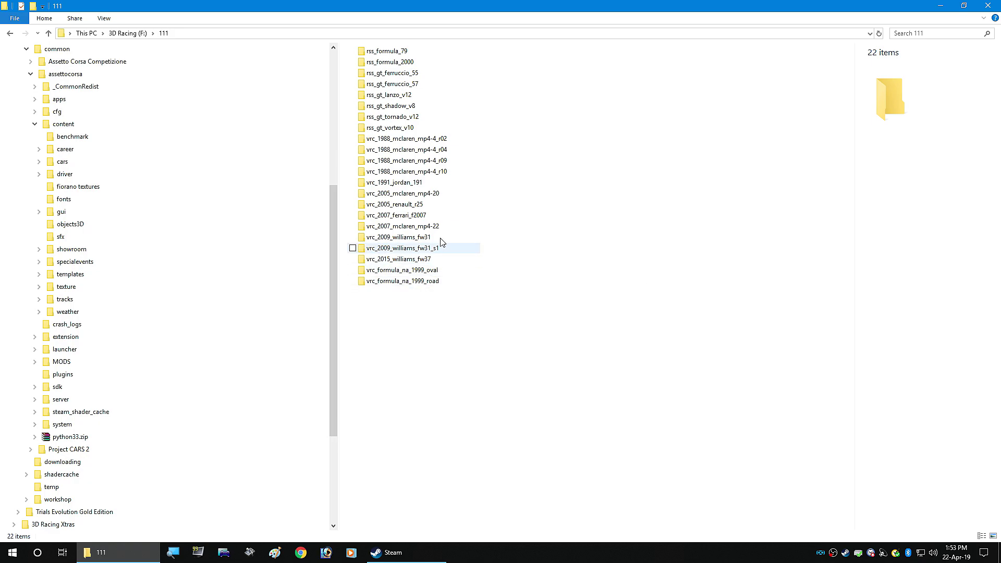
click(396, 283)
shift+click(383, 51)
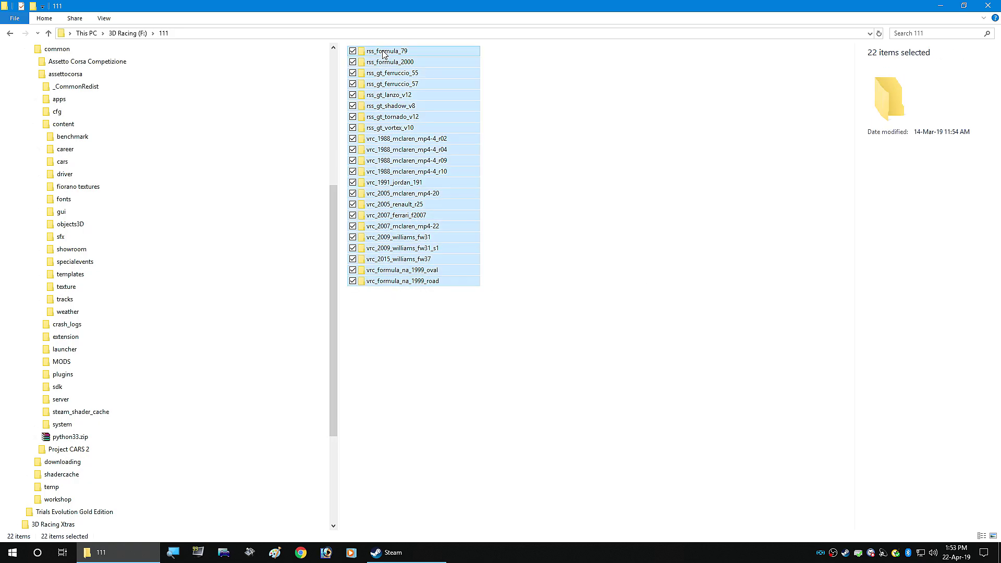
right_click(383, 52)
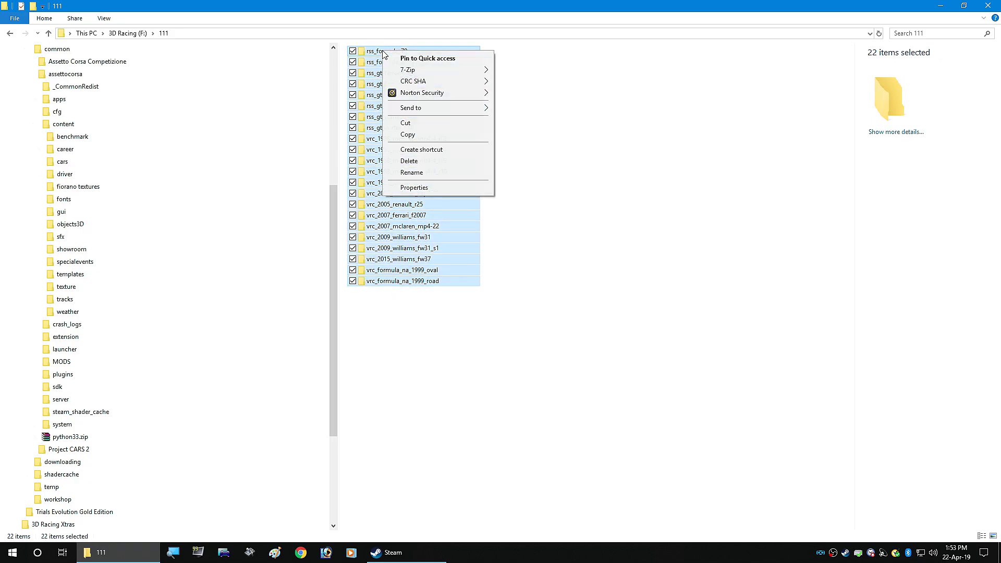
click(406, 123)
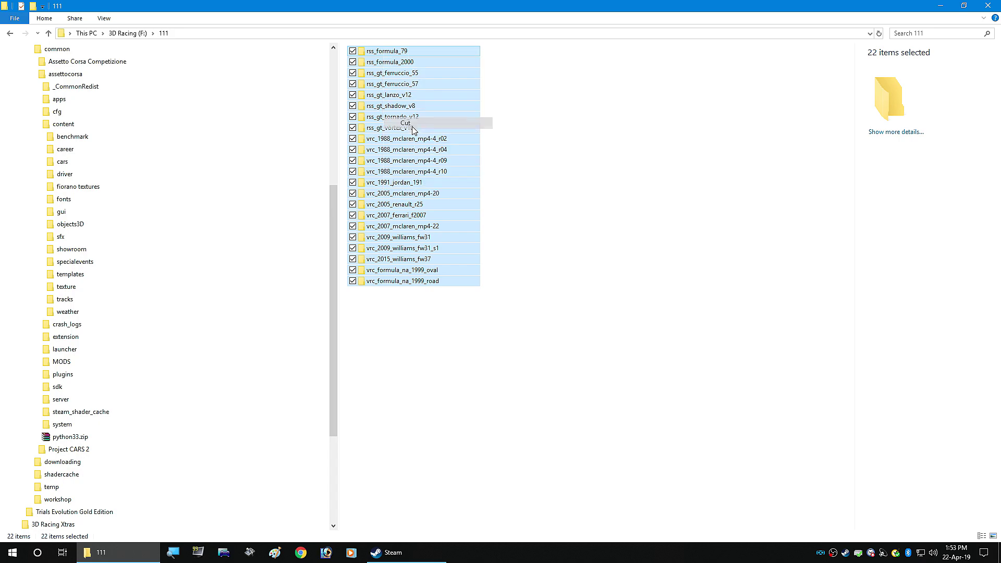
click(86, 166)
right_click(471, 247)
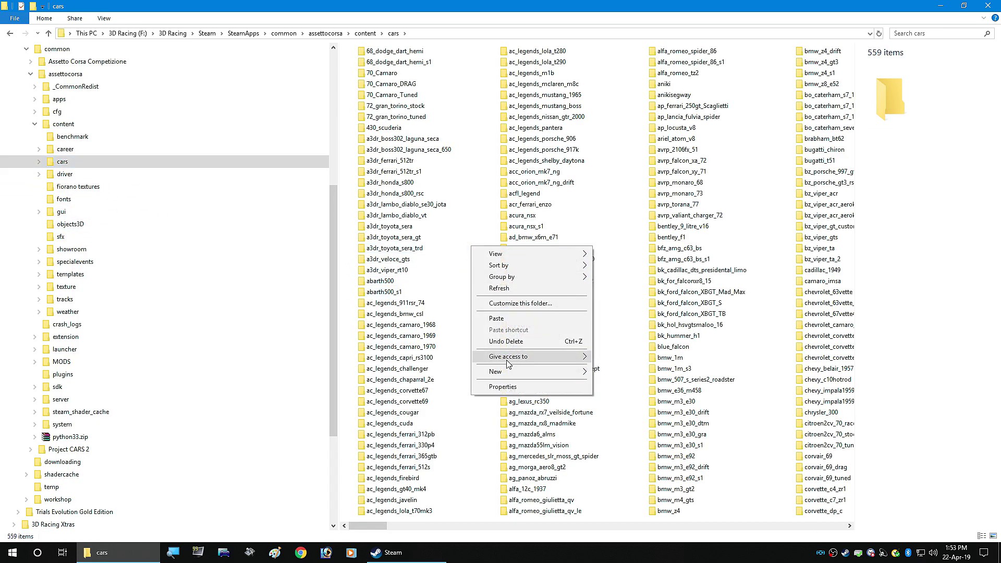
click(511, 319)
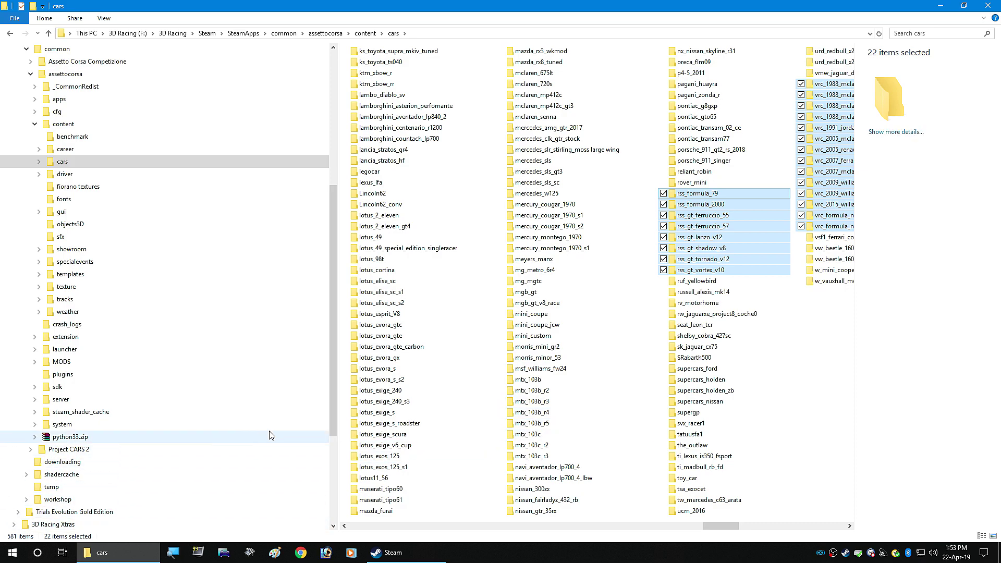
Step: Switch to Steam and launch Assetto Corsa to test it with the rss_ and vrc_ cars restored
click(398, 554)
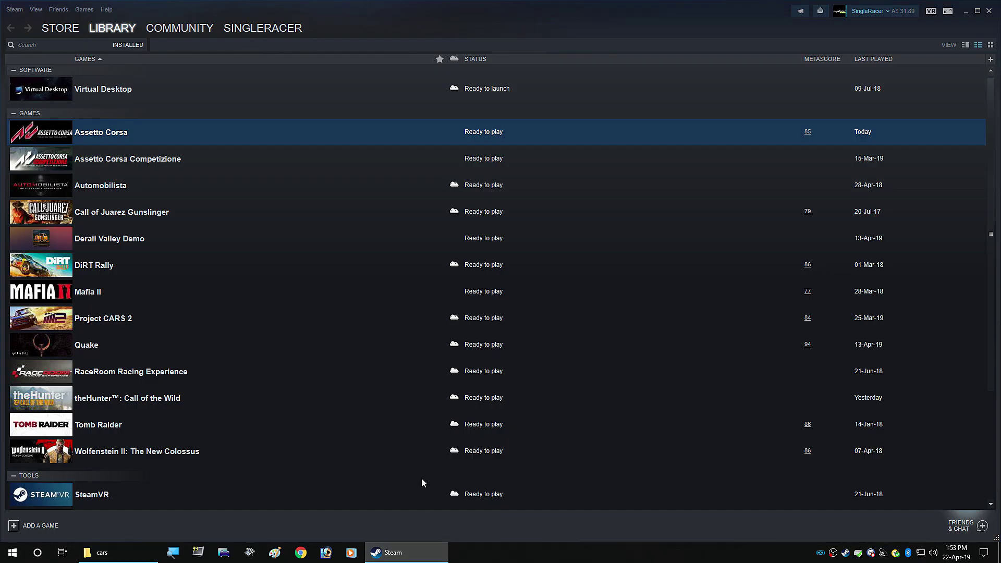
right_click(101, 134)
click(122, 140)
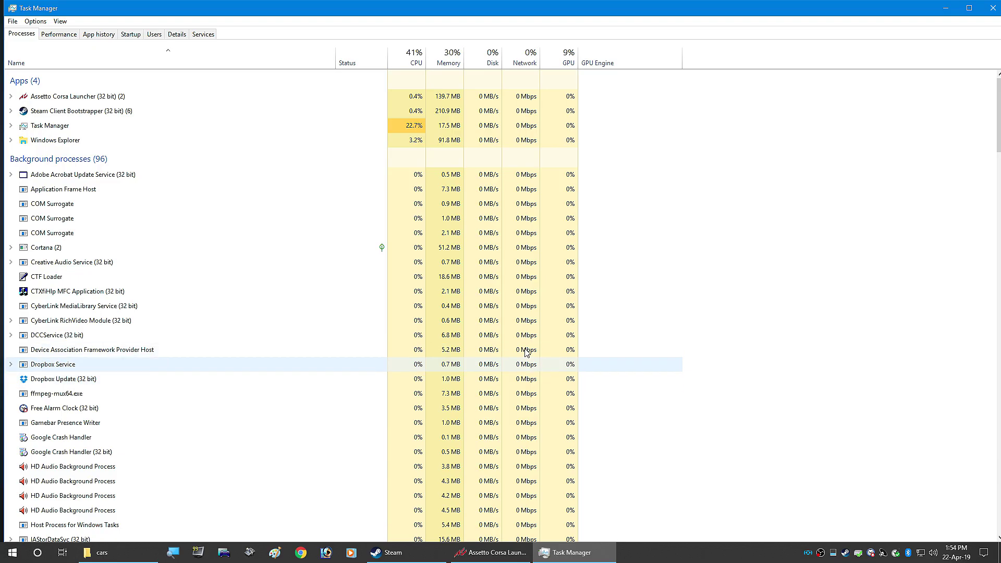
Step: Switch to Task Manager, end the Assetto Corsa Launcher task and close Task Manager
right_click(59, 100)
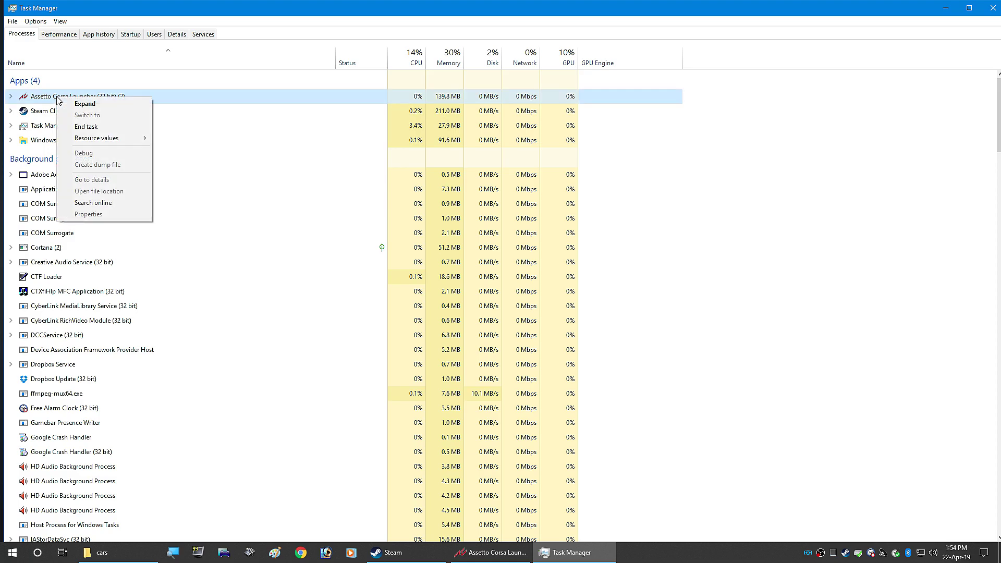
click(86, 125)
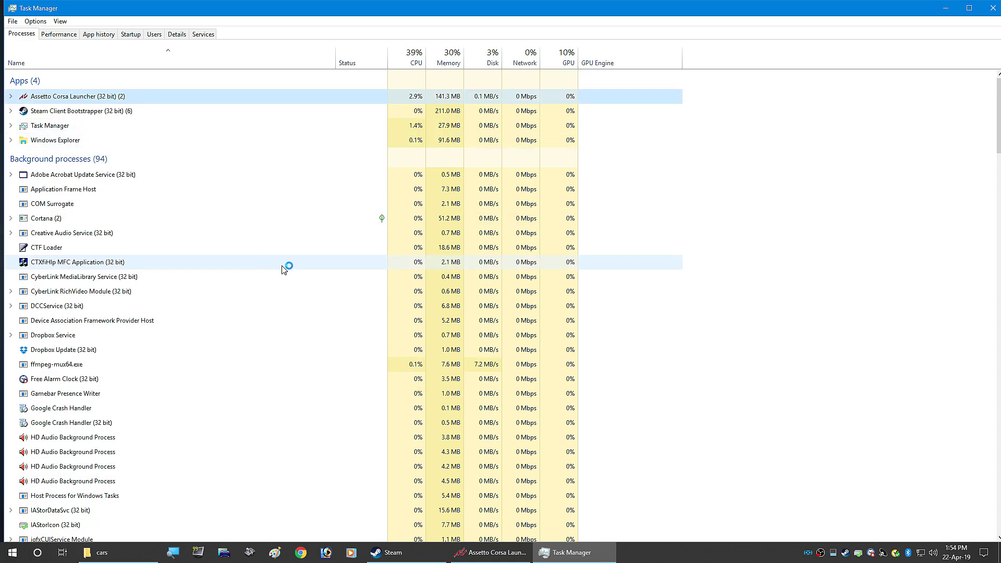
click(994, 8)
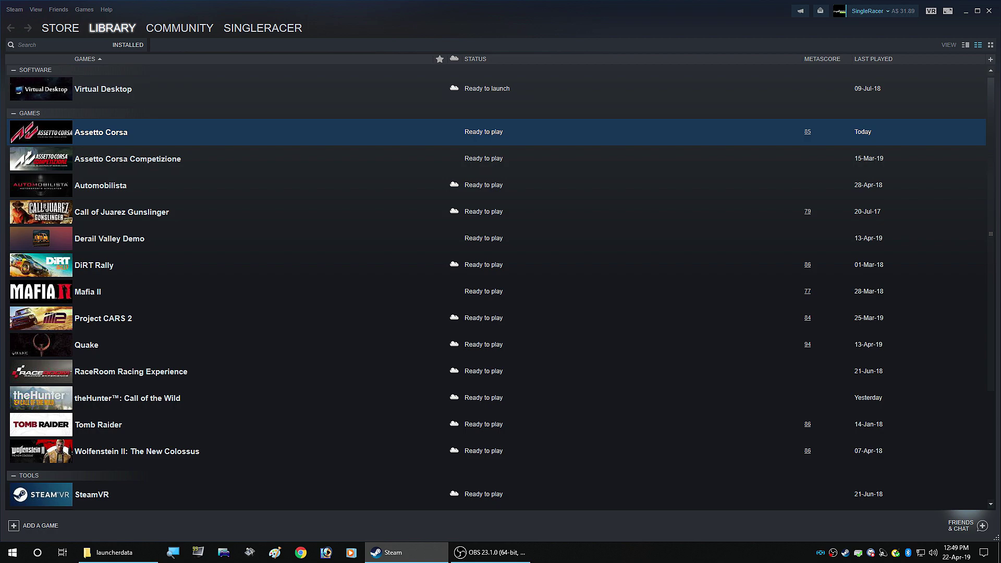
Step: Switch to File Explorer and open the Assetto Corsa folder inside the user profile's Documents folder on drive C
click(115, 554)
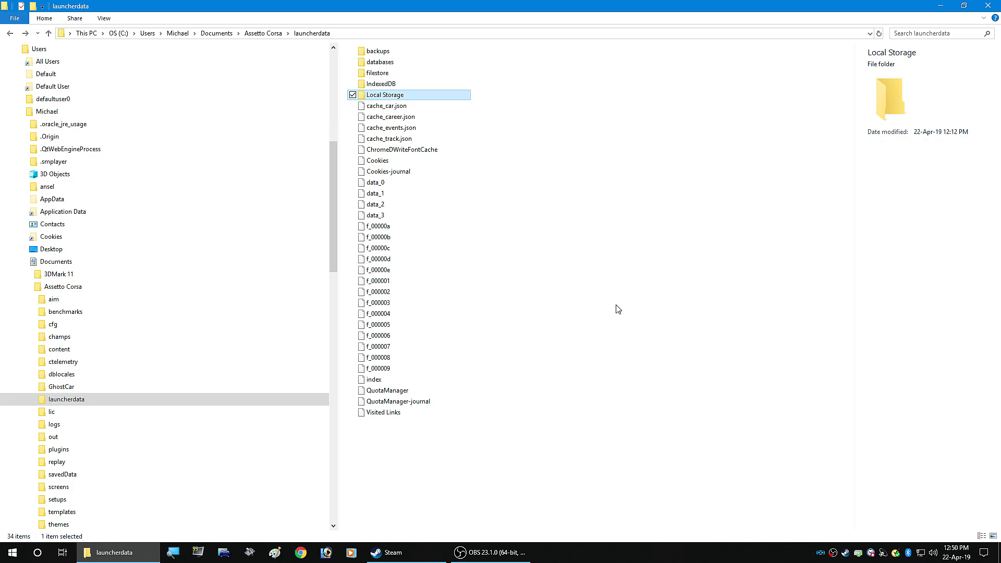
click(39, 51)
click(46, 111)
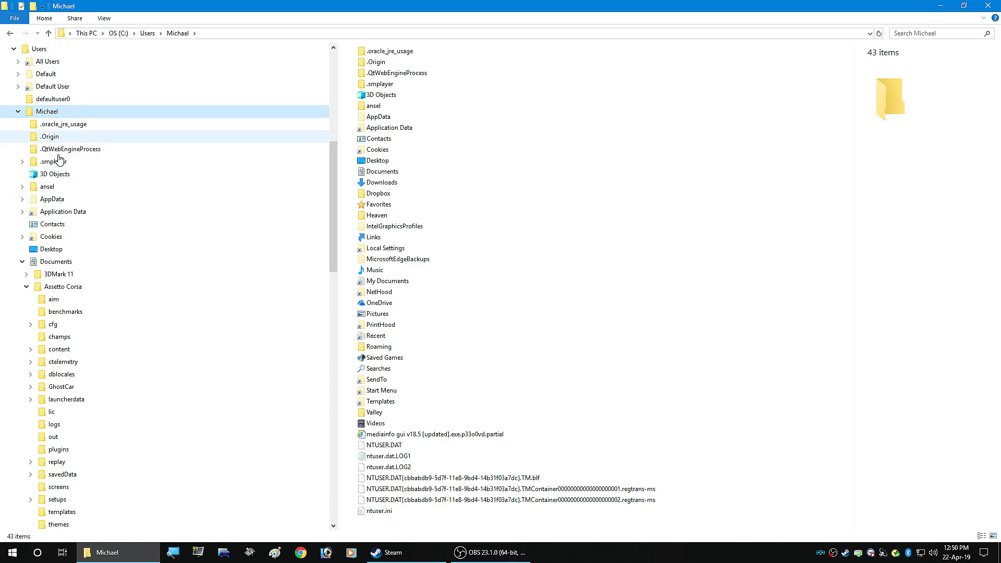
click(56, 263)
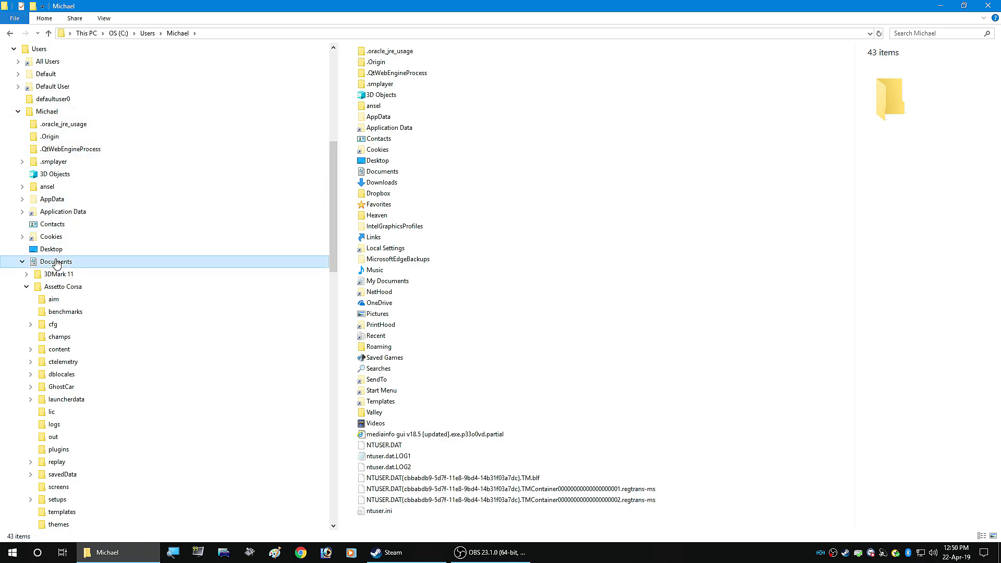
click(60, 289)
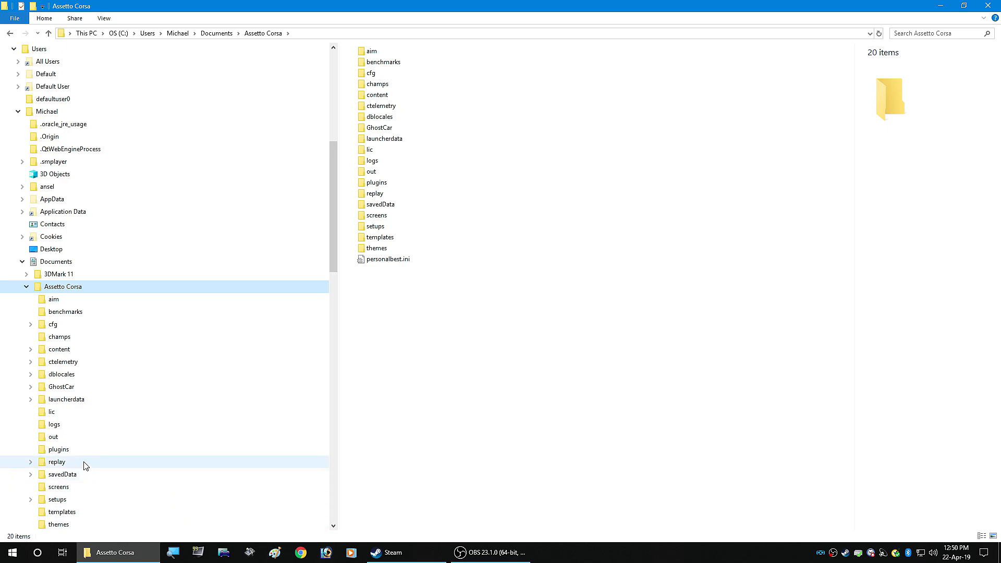
Step: Open the Local Storage folder inside Assetto Corsa's launcherdata folder and select the file__0.localstorage file
click(74, 400)
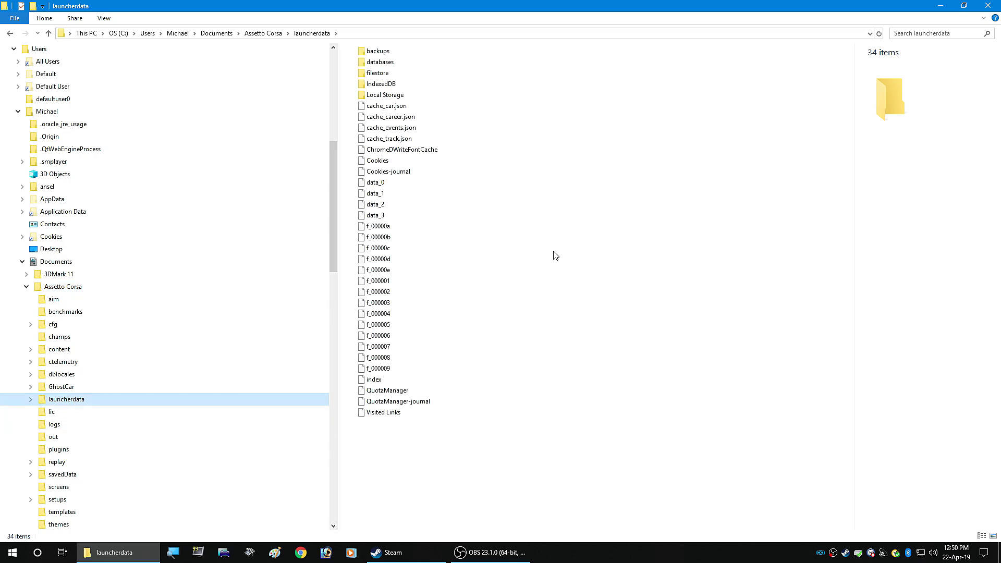
click(392, 99)
double_click(392, 97)
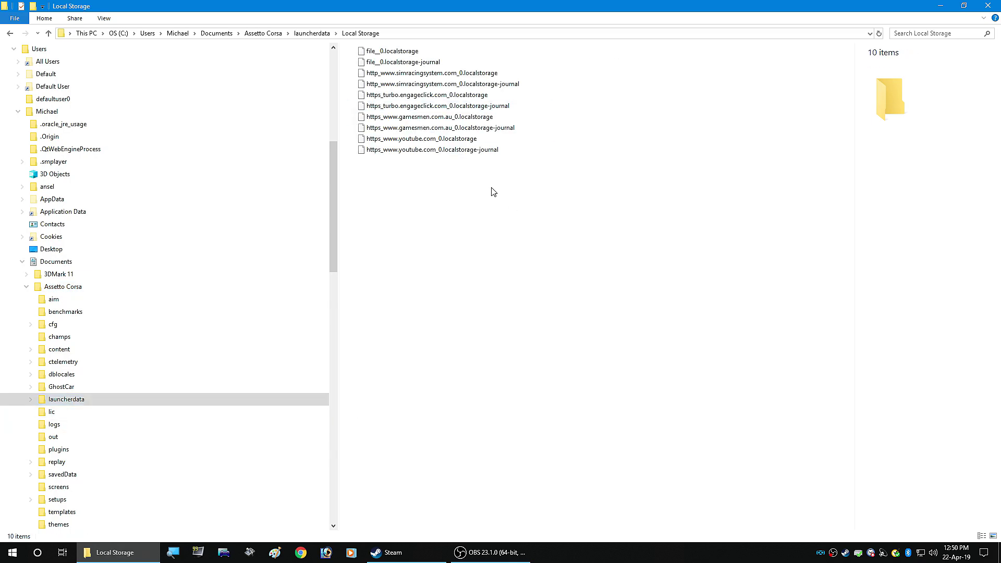
click(406, 50)
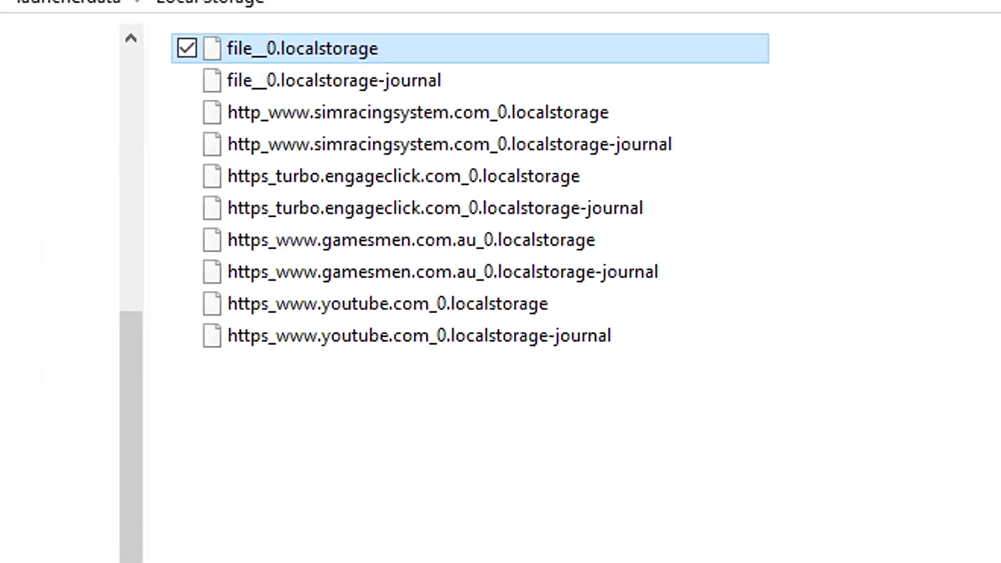
Step: Switch to Steam, view the local files options in Assetto Corsa's properties, including Verify Integrity of Game Files, and close the properties
click(410, 544)
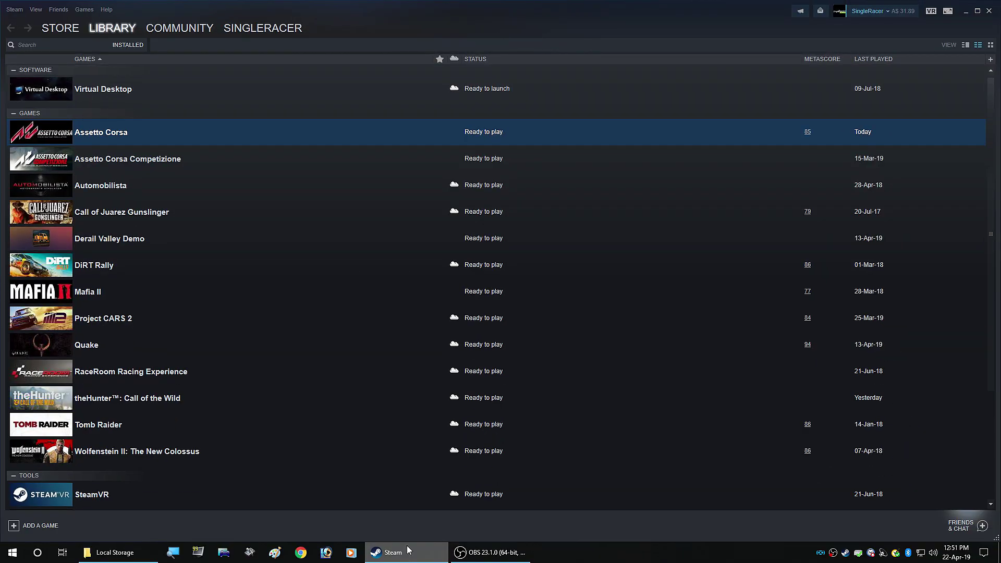
right_click(91, 133)
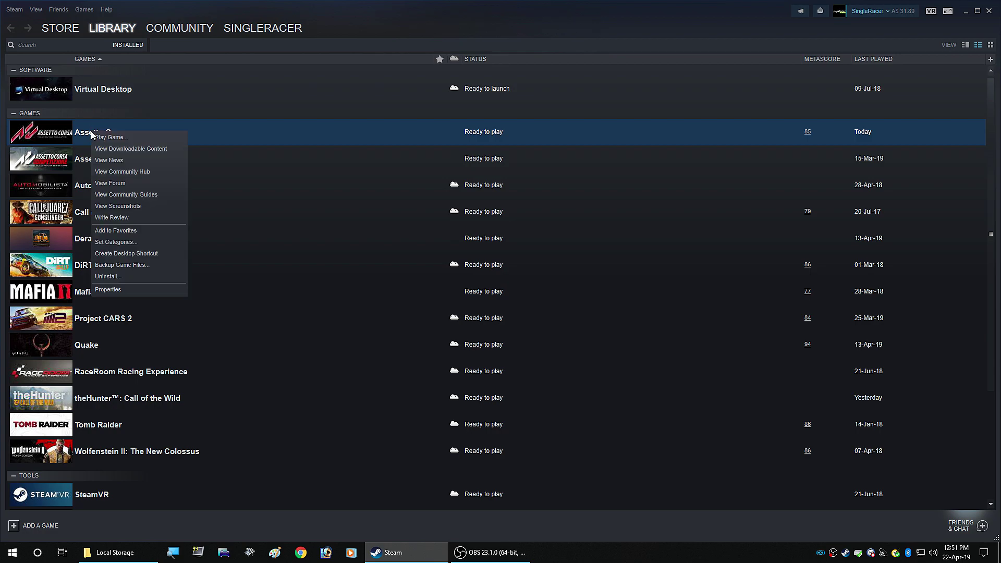
click(124, 289)
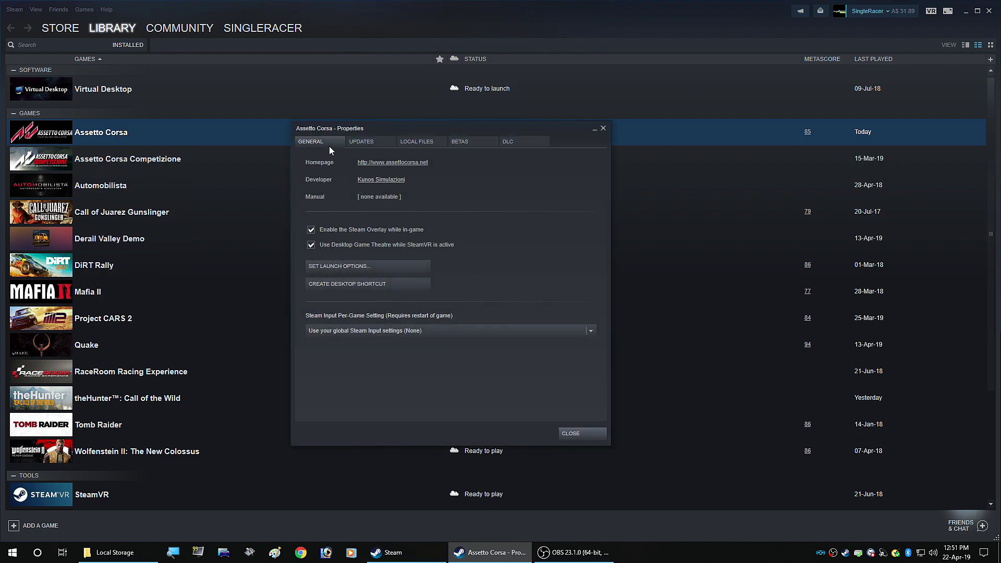
click(418, 141)
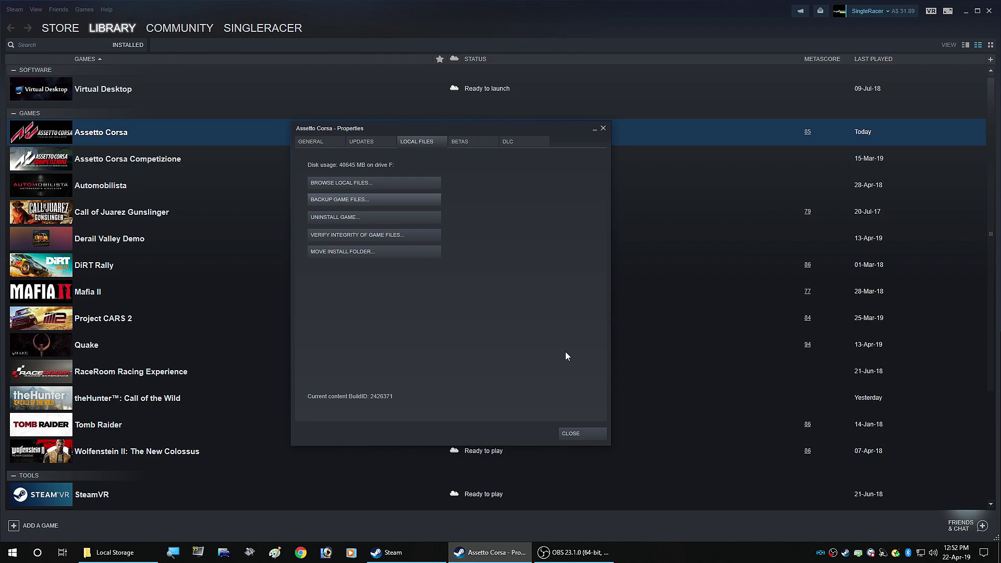
click(575, 434)
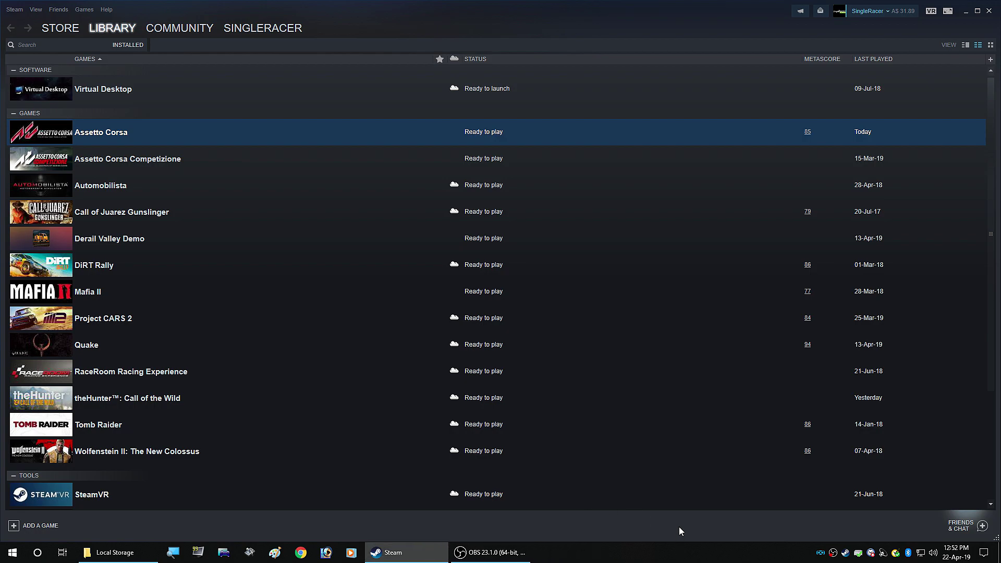